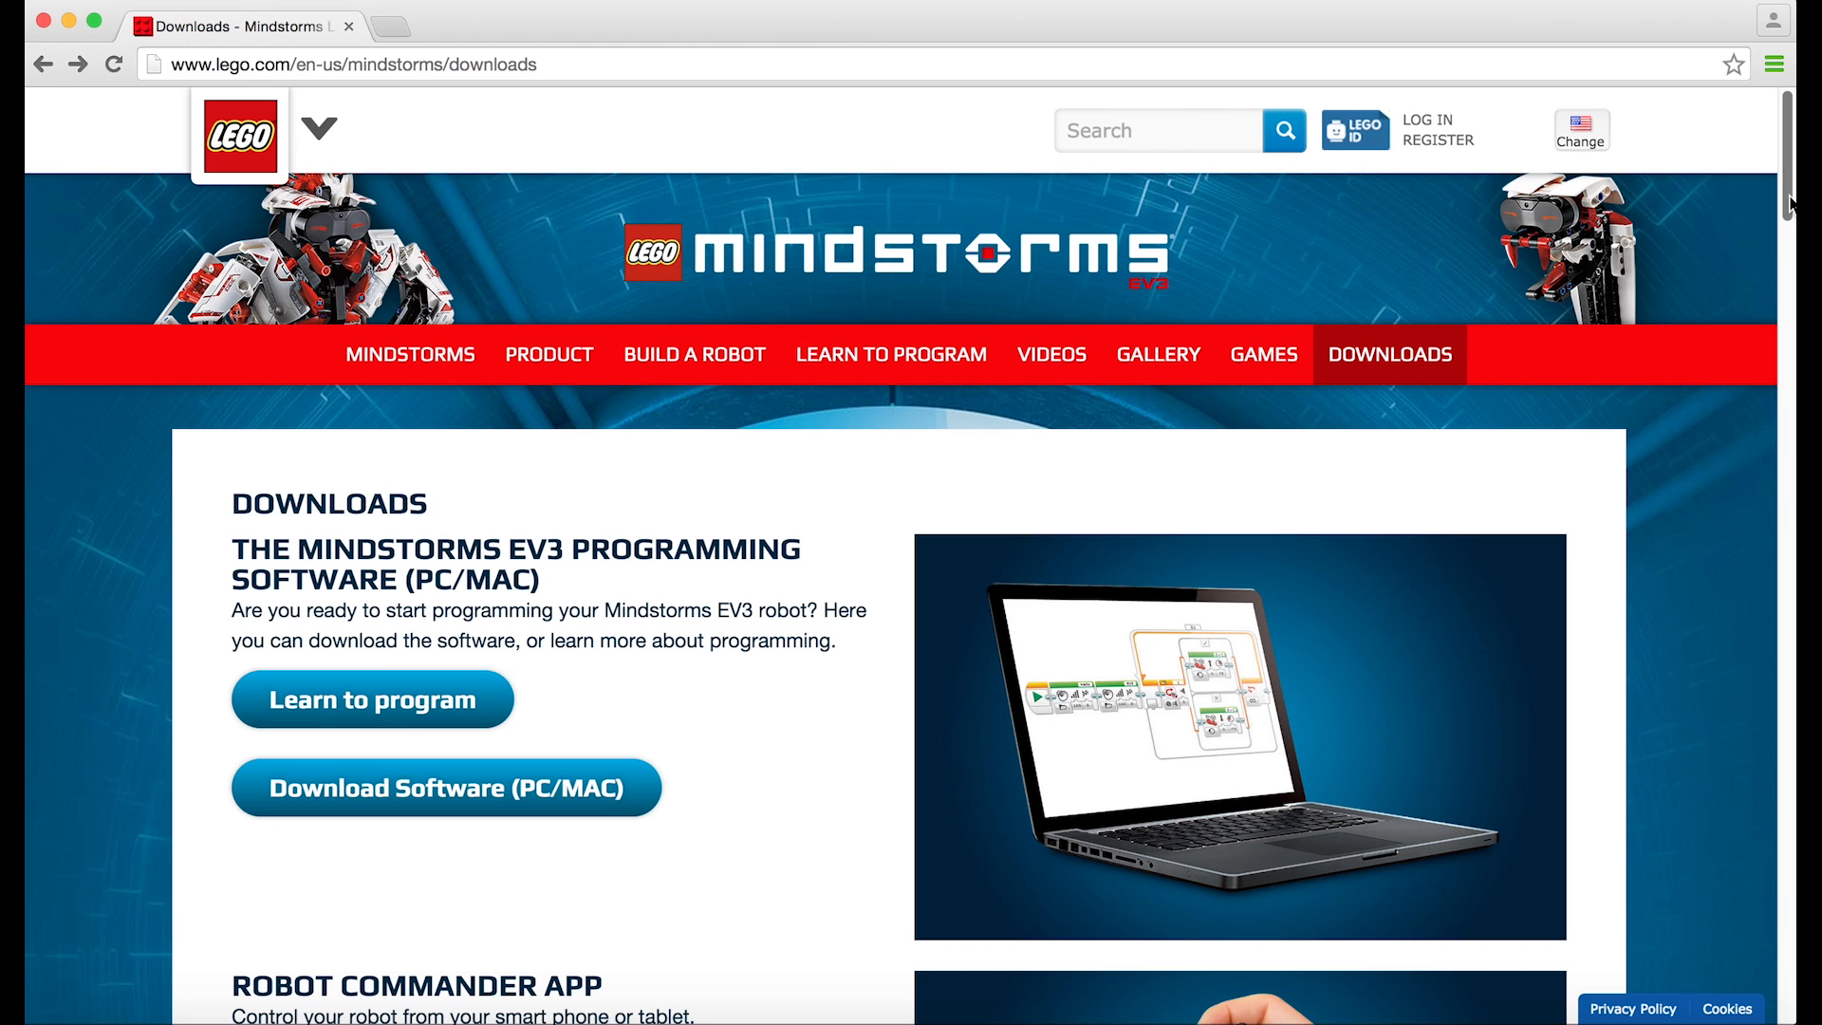
Step: Open the EV3 programming software download page for PC/Mac and review the Windows and OS X system requirements
drag(1789, 204, 1780, 279)
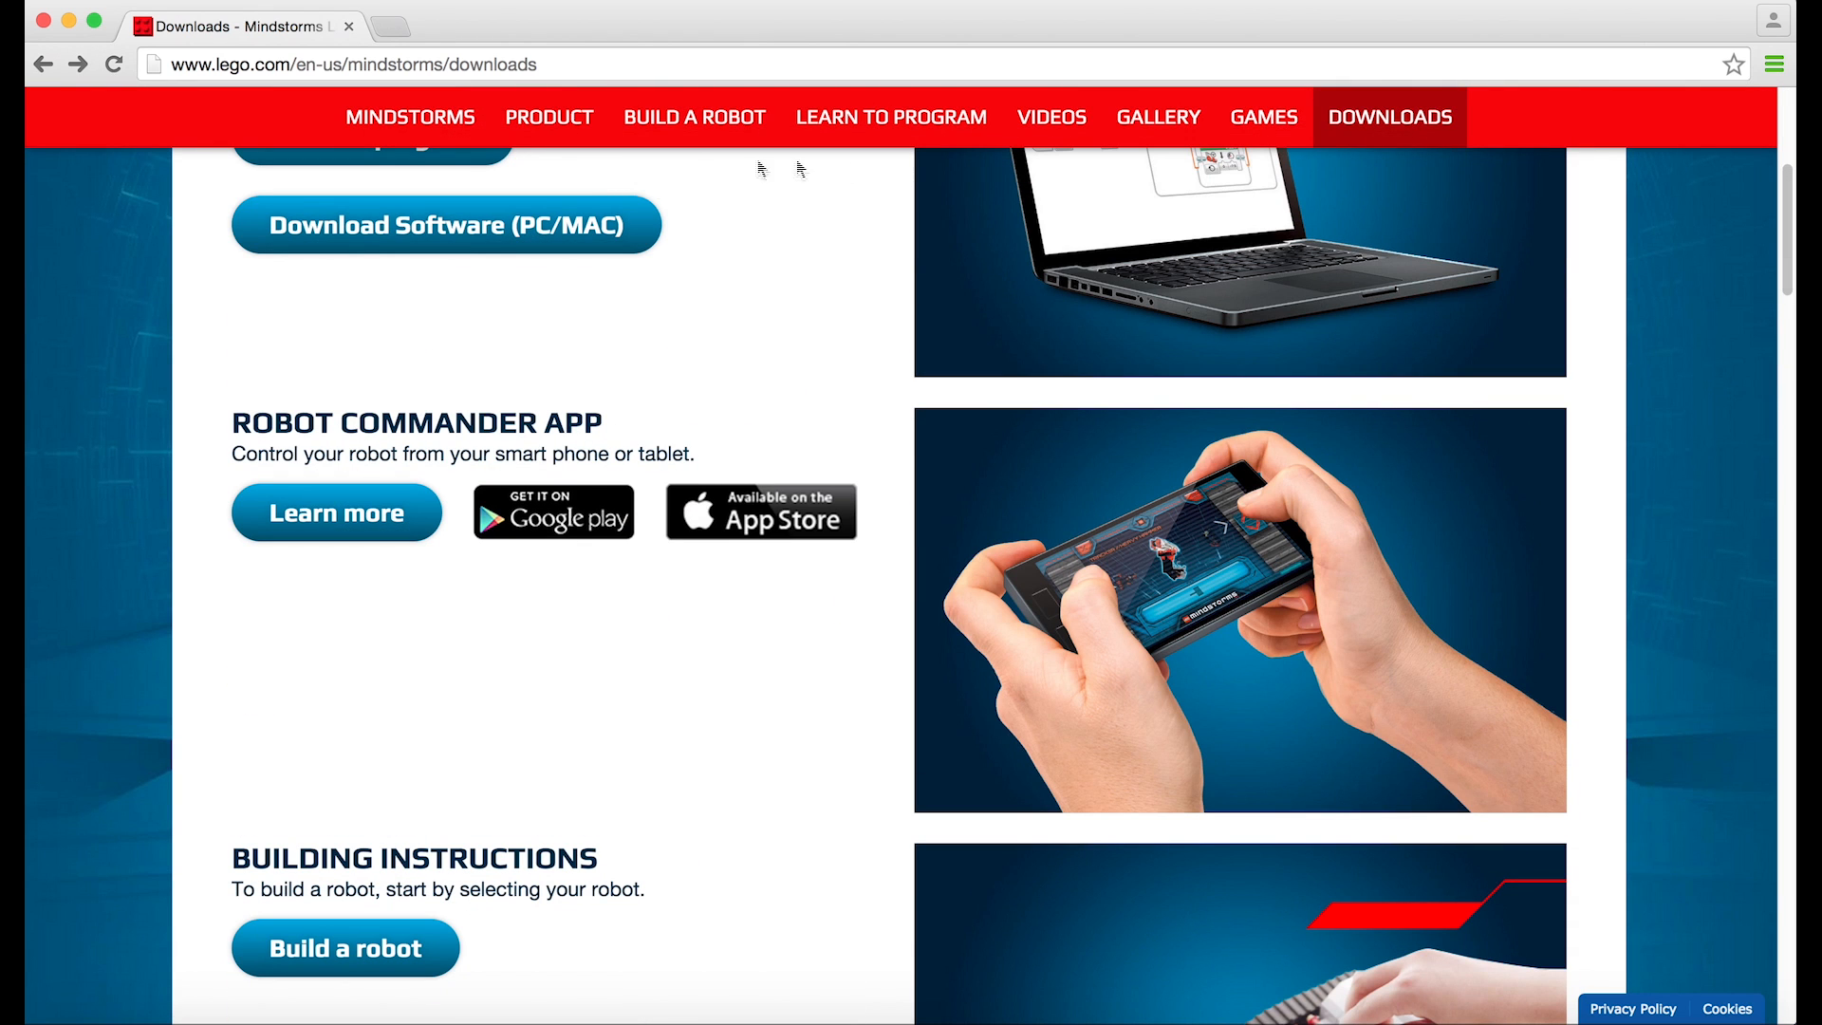
click(472, 247)
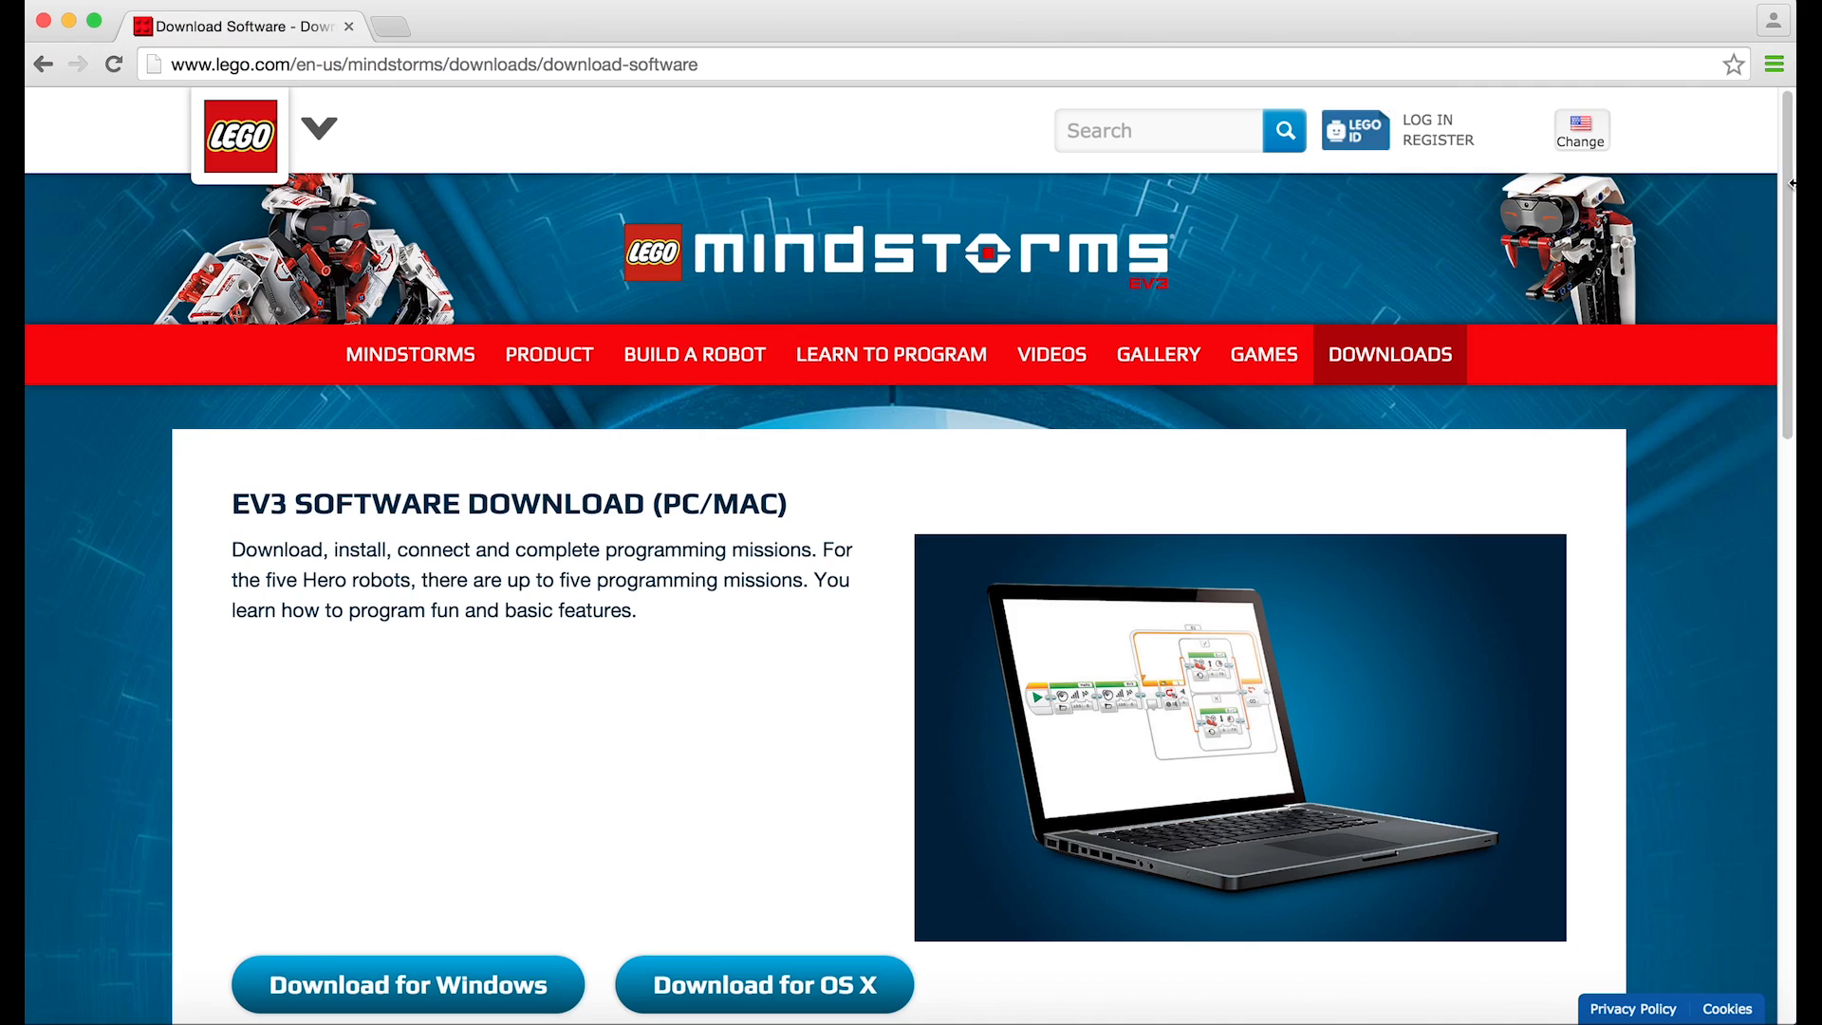
drag(1788, 196, 1744, 664)
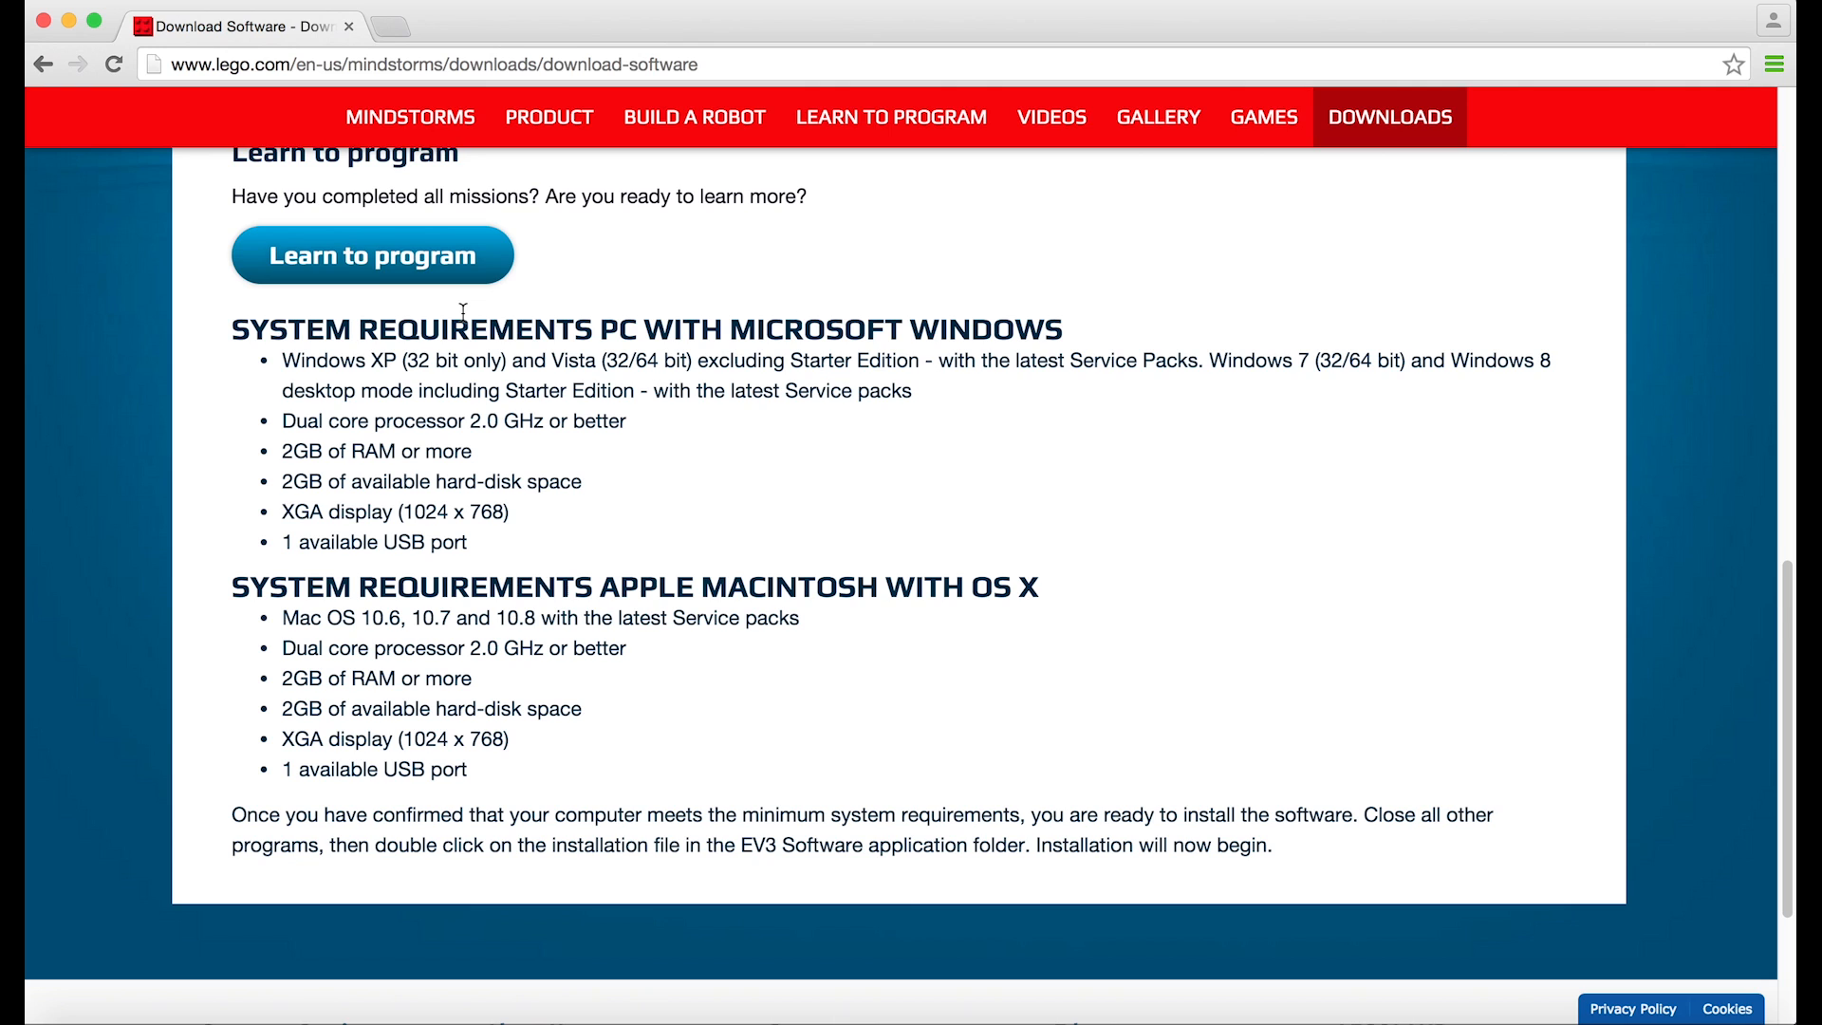
Step: Return to the Downloads page and download the Gyro Sensor Block from the EV3 software block downloads
click(43, 63)
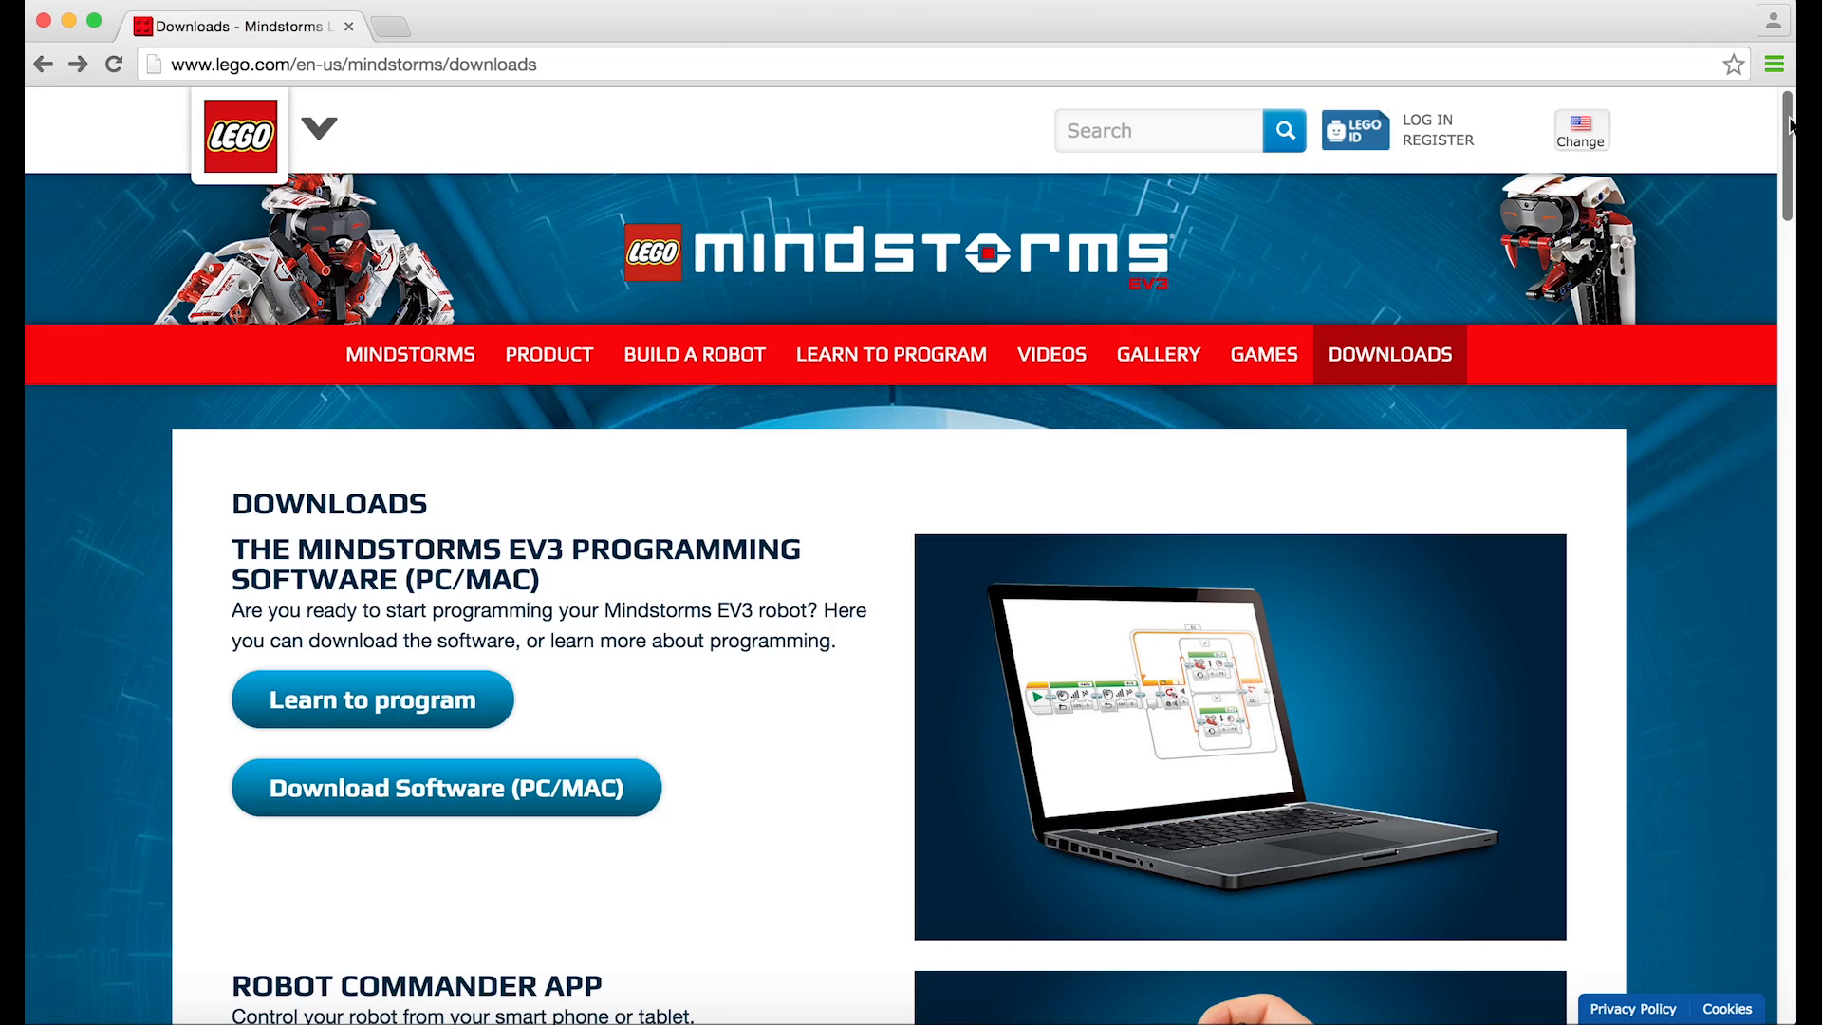
drag(1790, 126, 1770, 615)
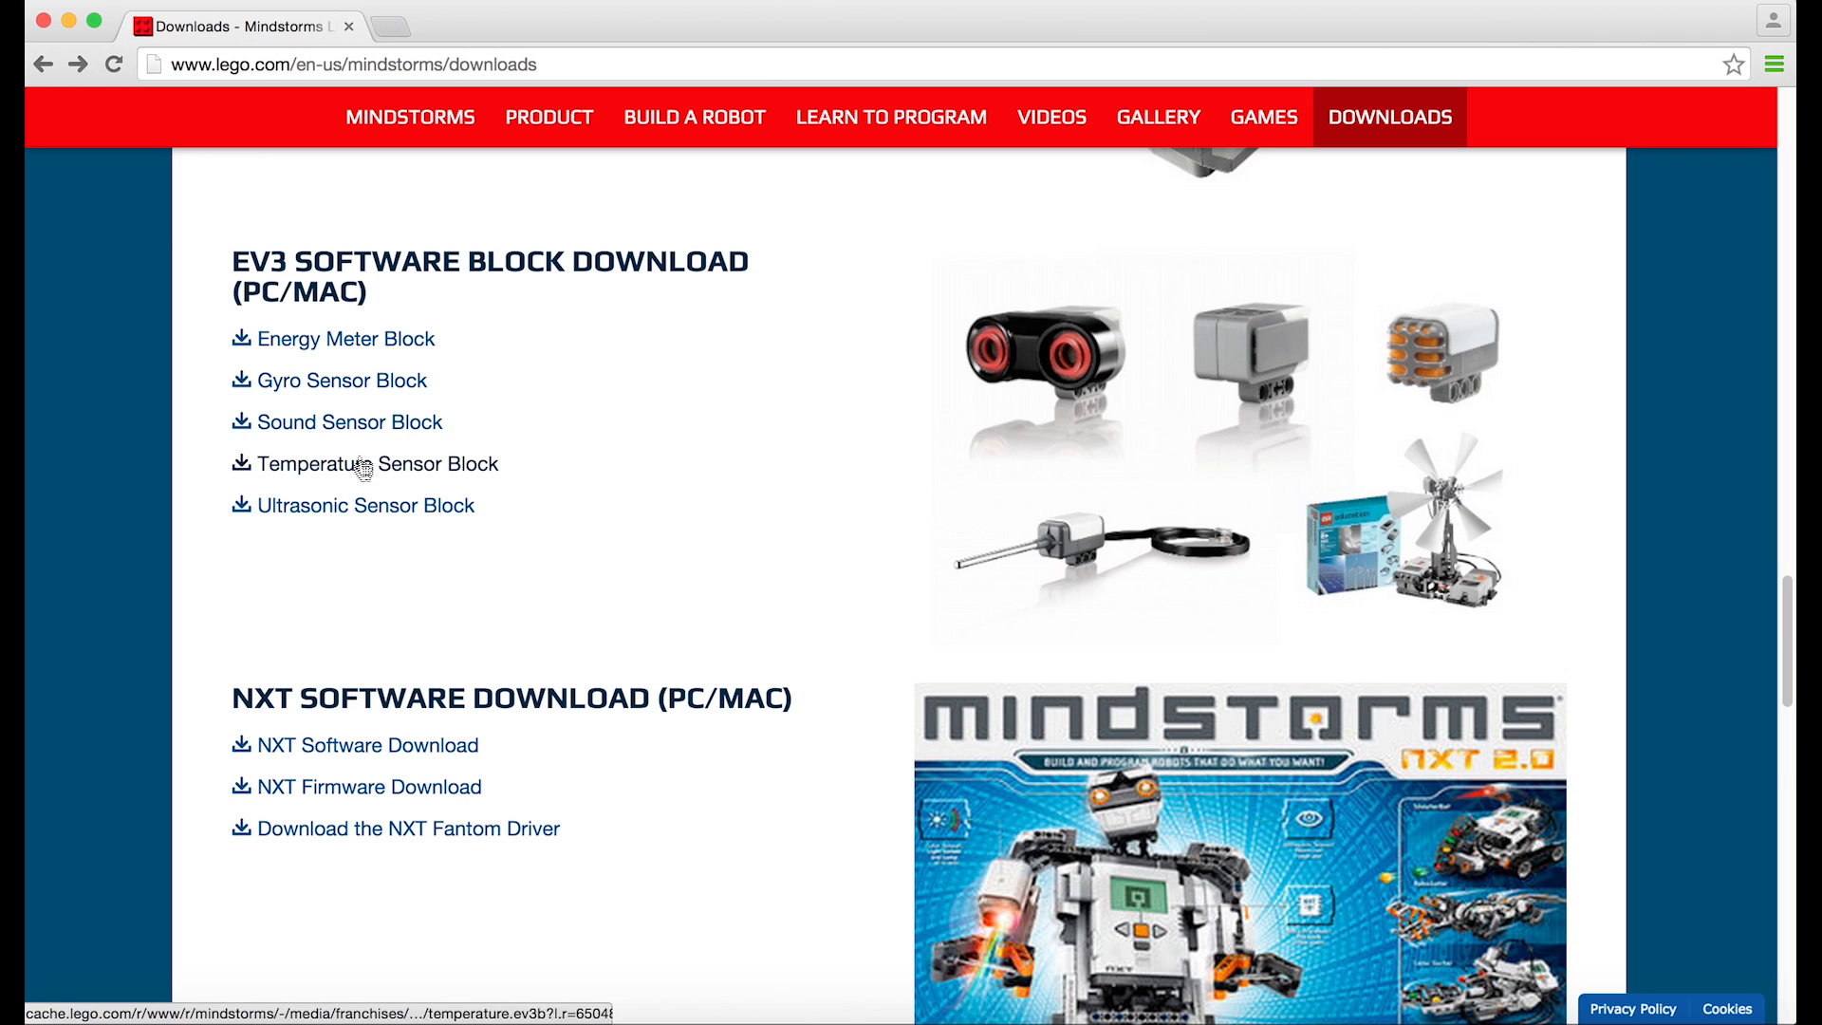
click(303, 389)
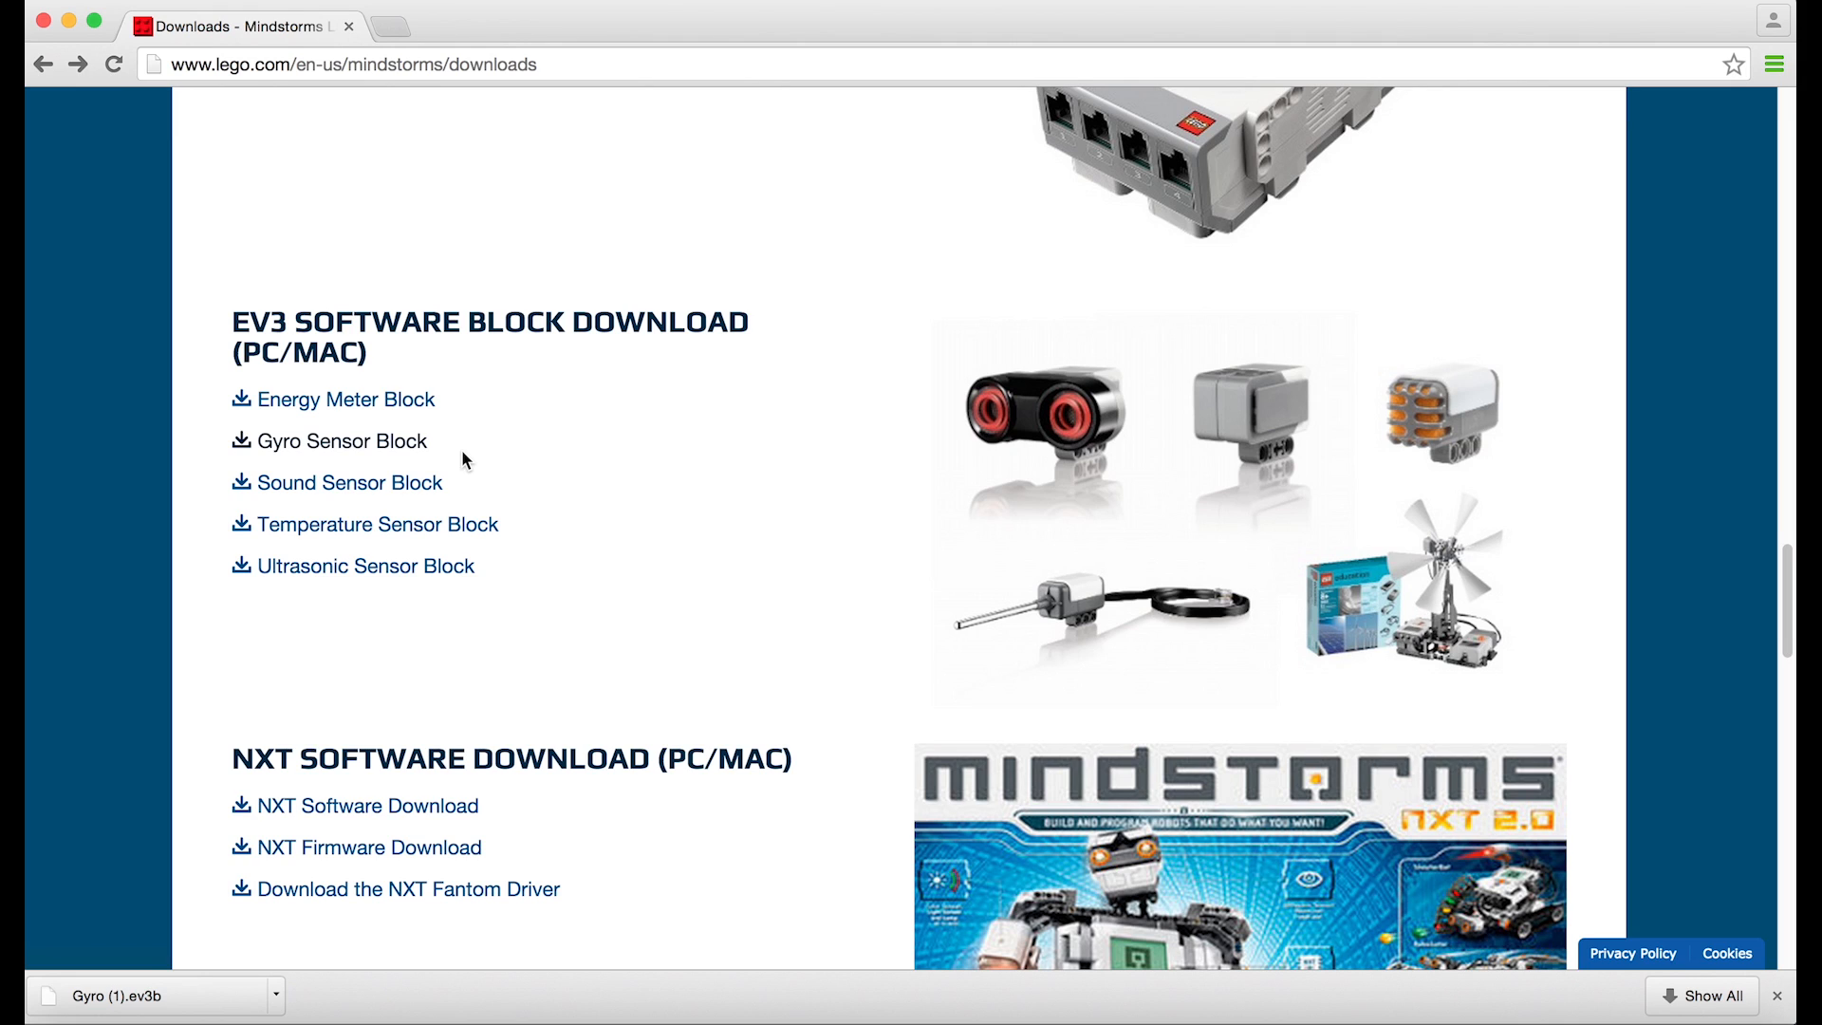
Step: Switch to LEGO MINDSTORMS EV3 Home Edition and create a new project with two programs, keeping the first one in view
key(ctrl+Up)
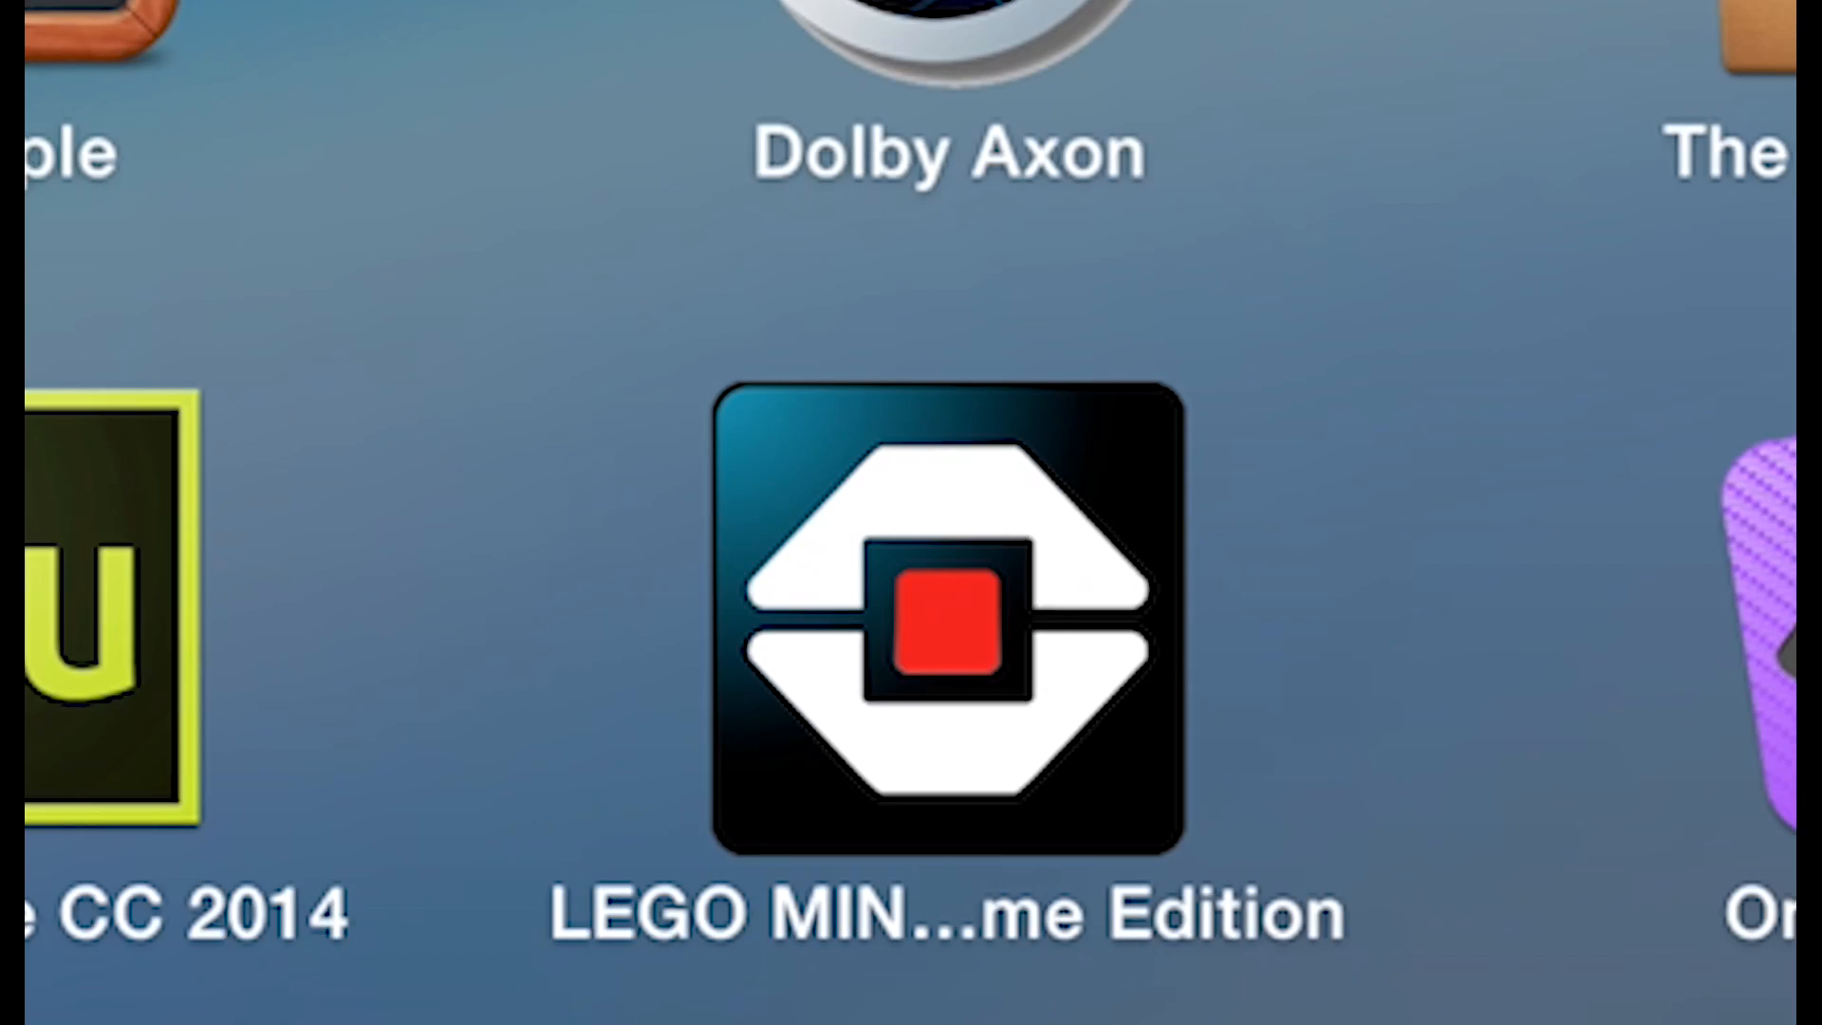
click(1016, 699)
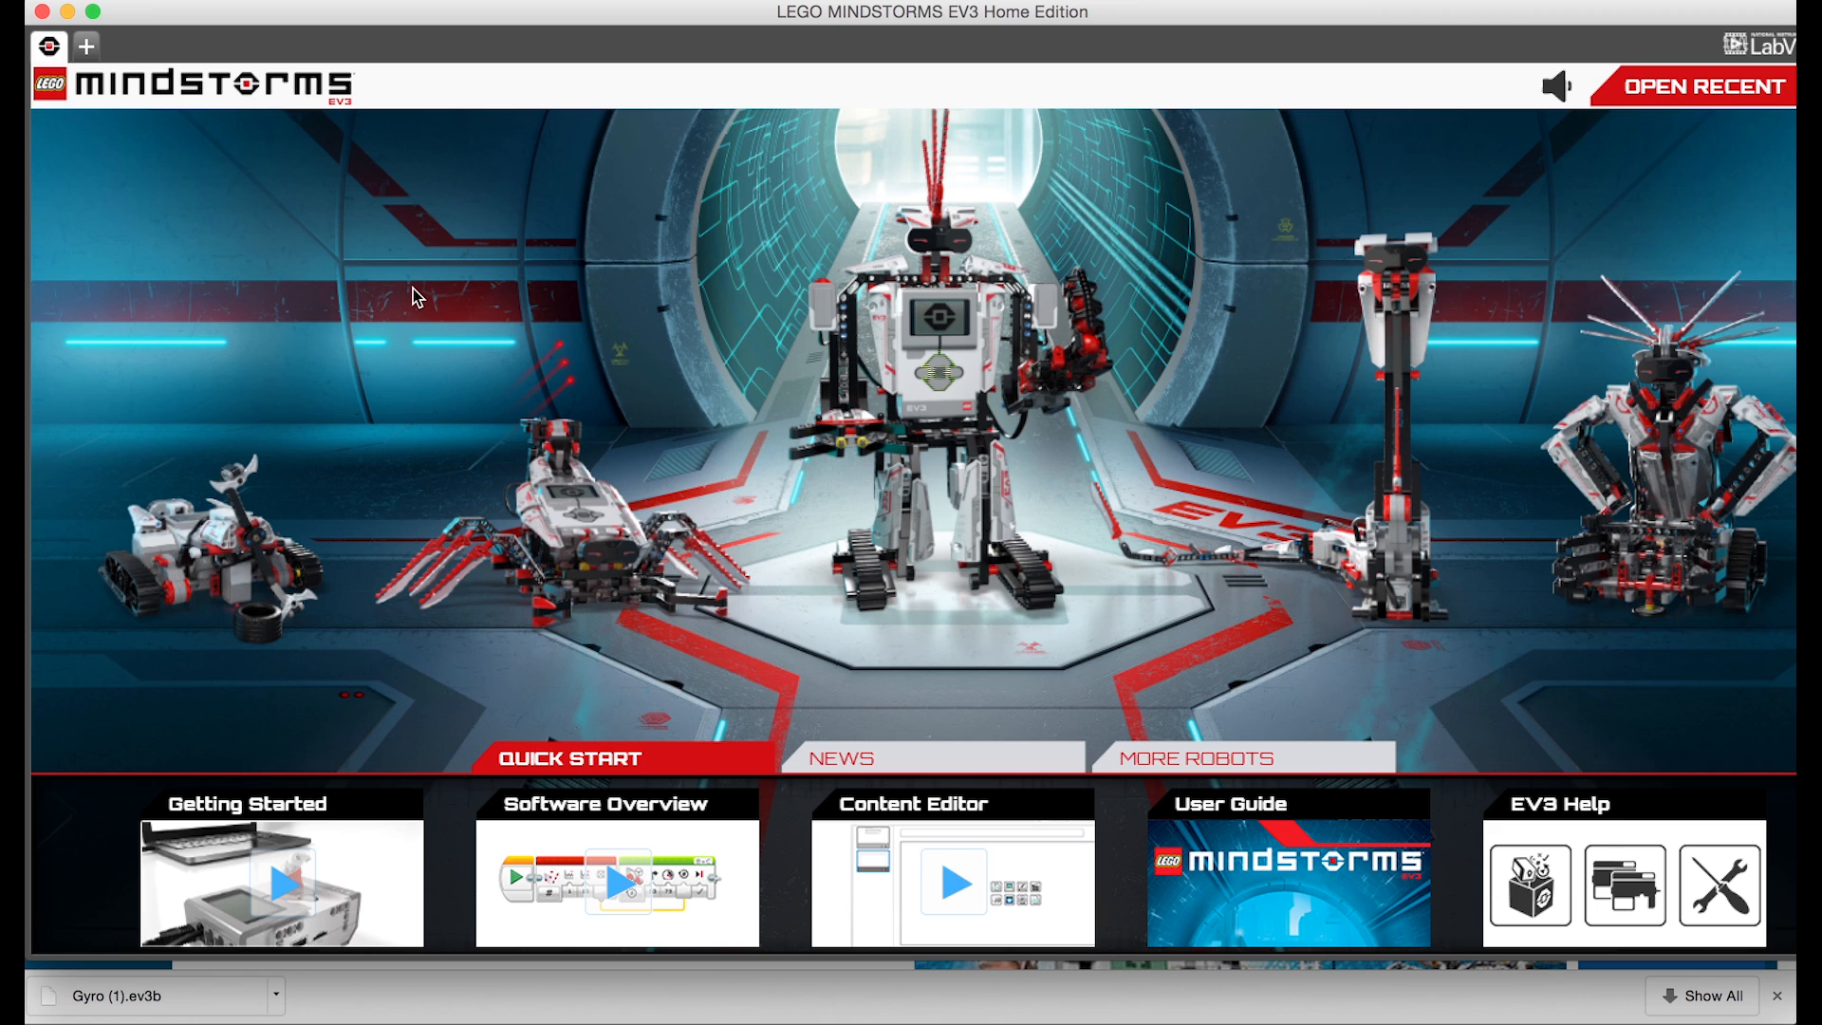
click(89, 48)
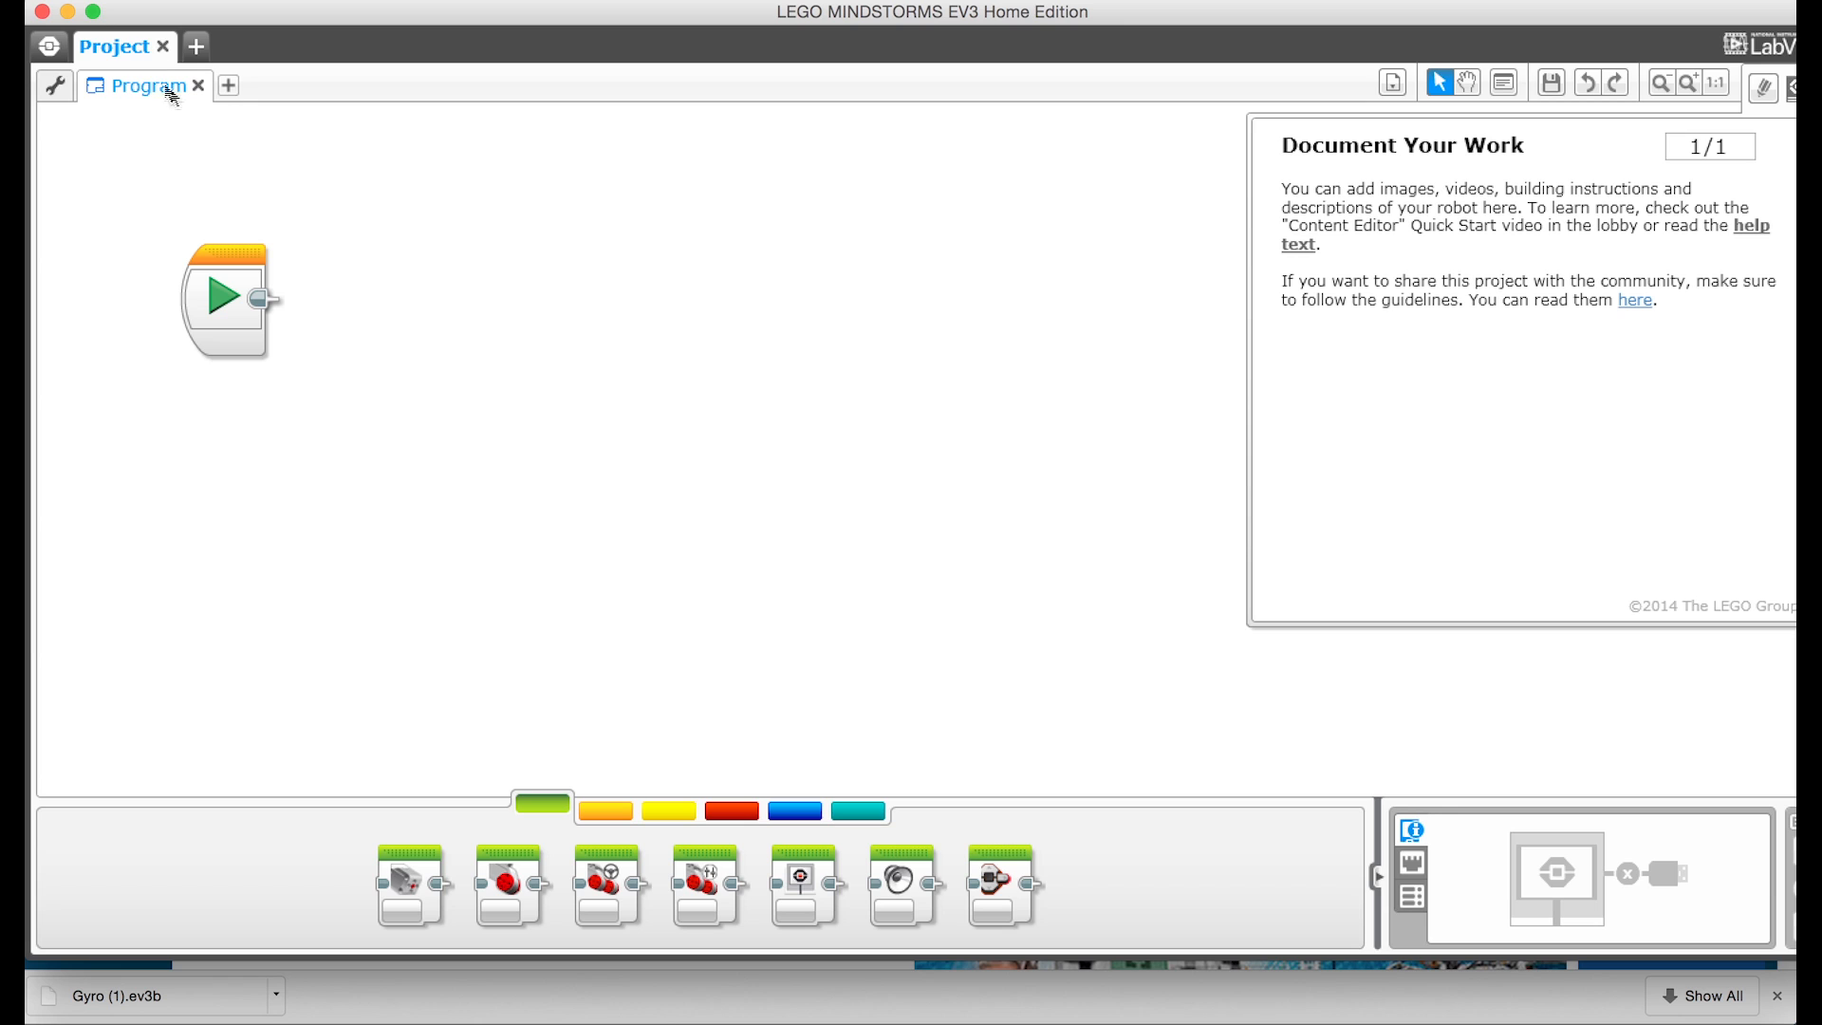
click(228, 86)
click(118, 94)
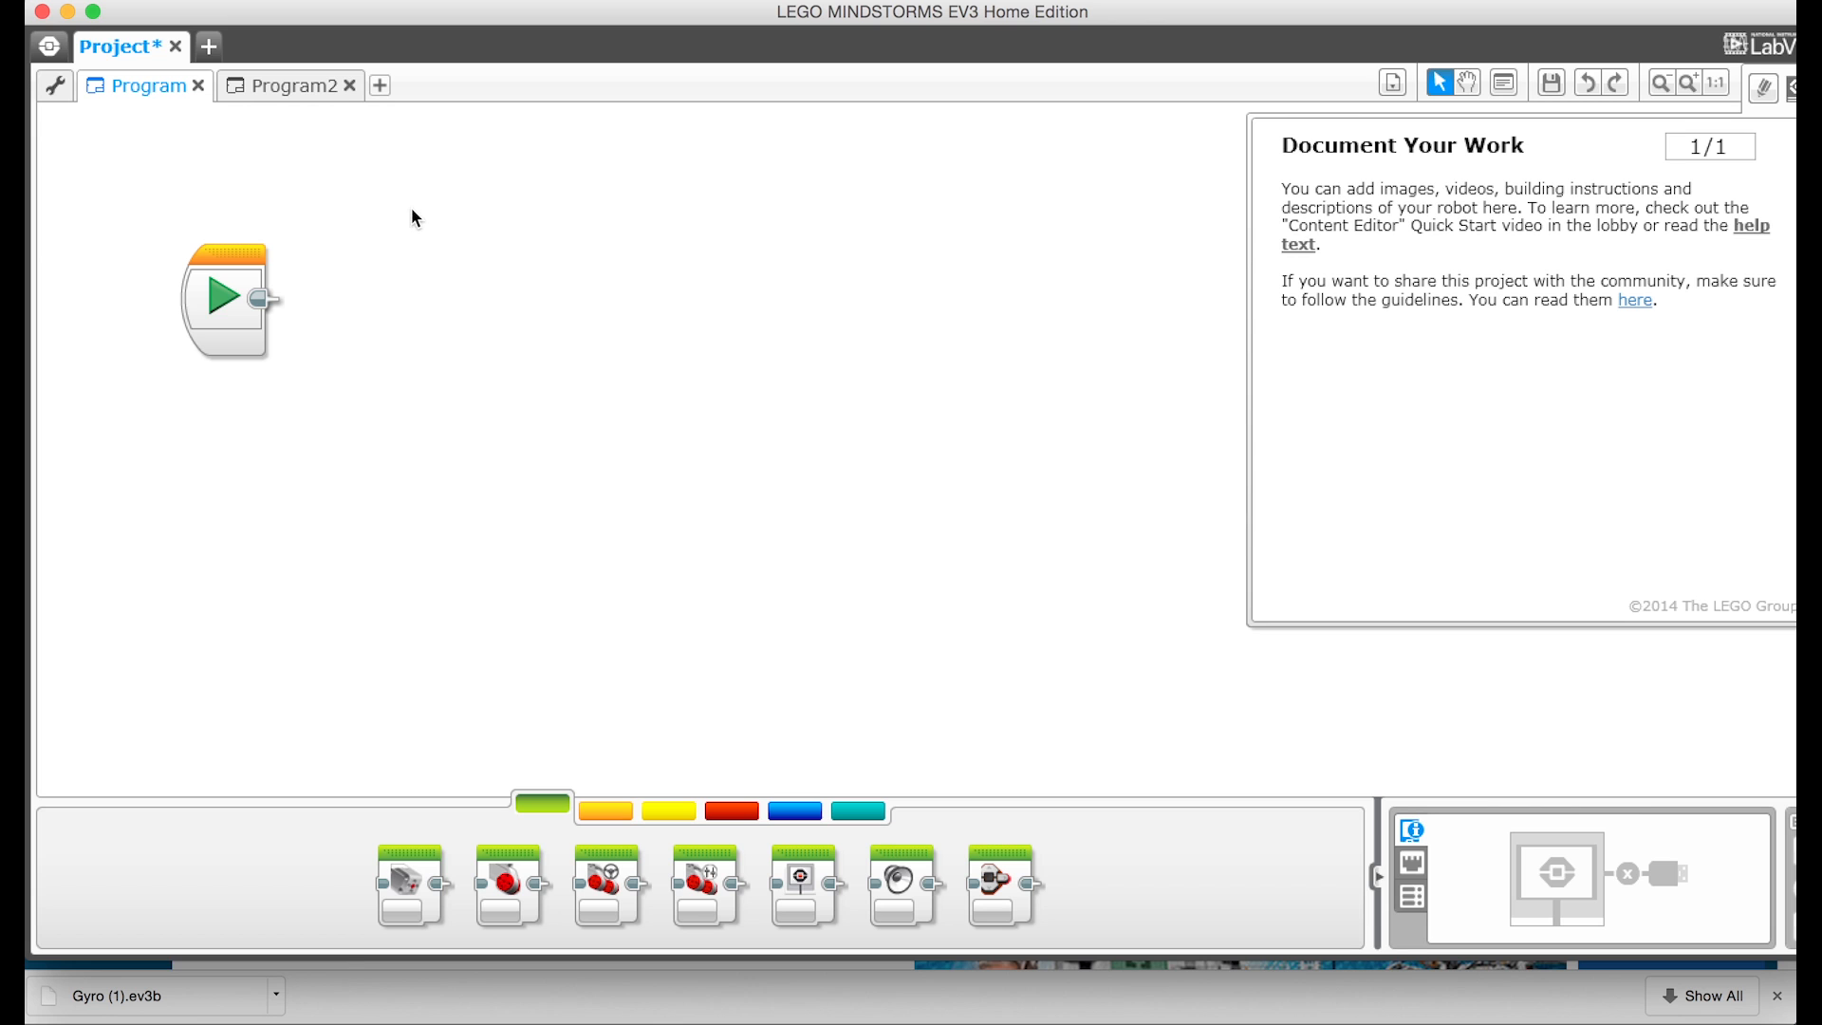
Step: Close the Document Your Work content editor and reposition the program window to show the canvas
drag(1680, 17, 1570, 24)
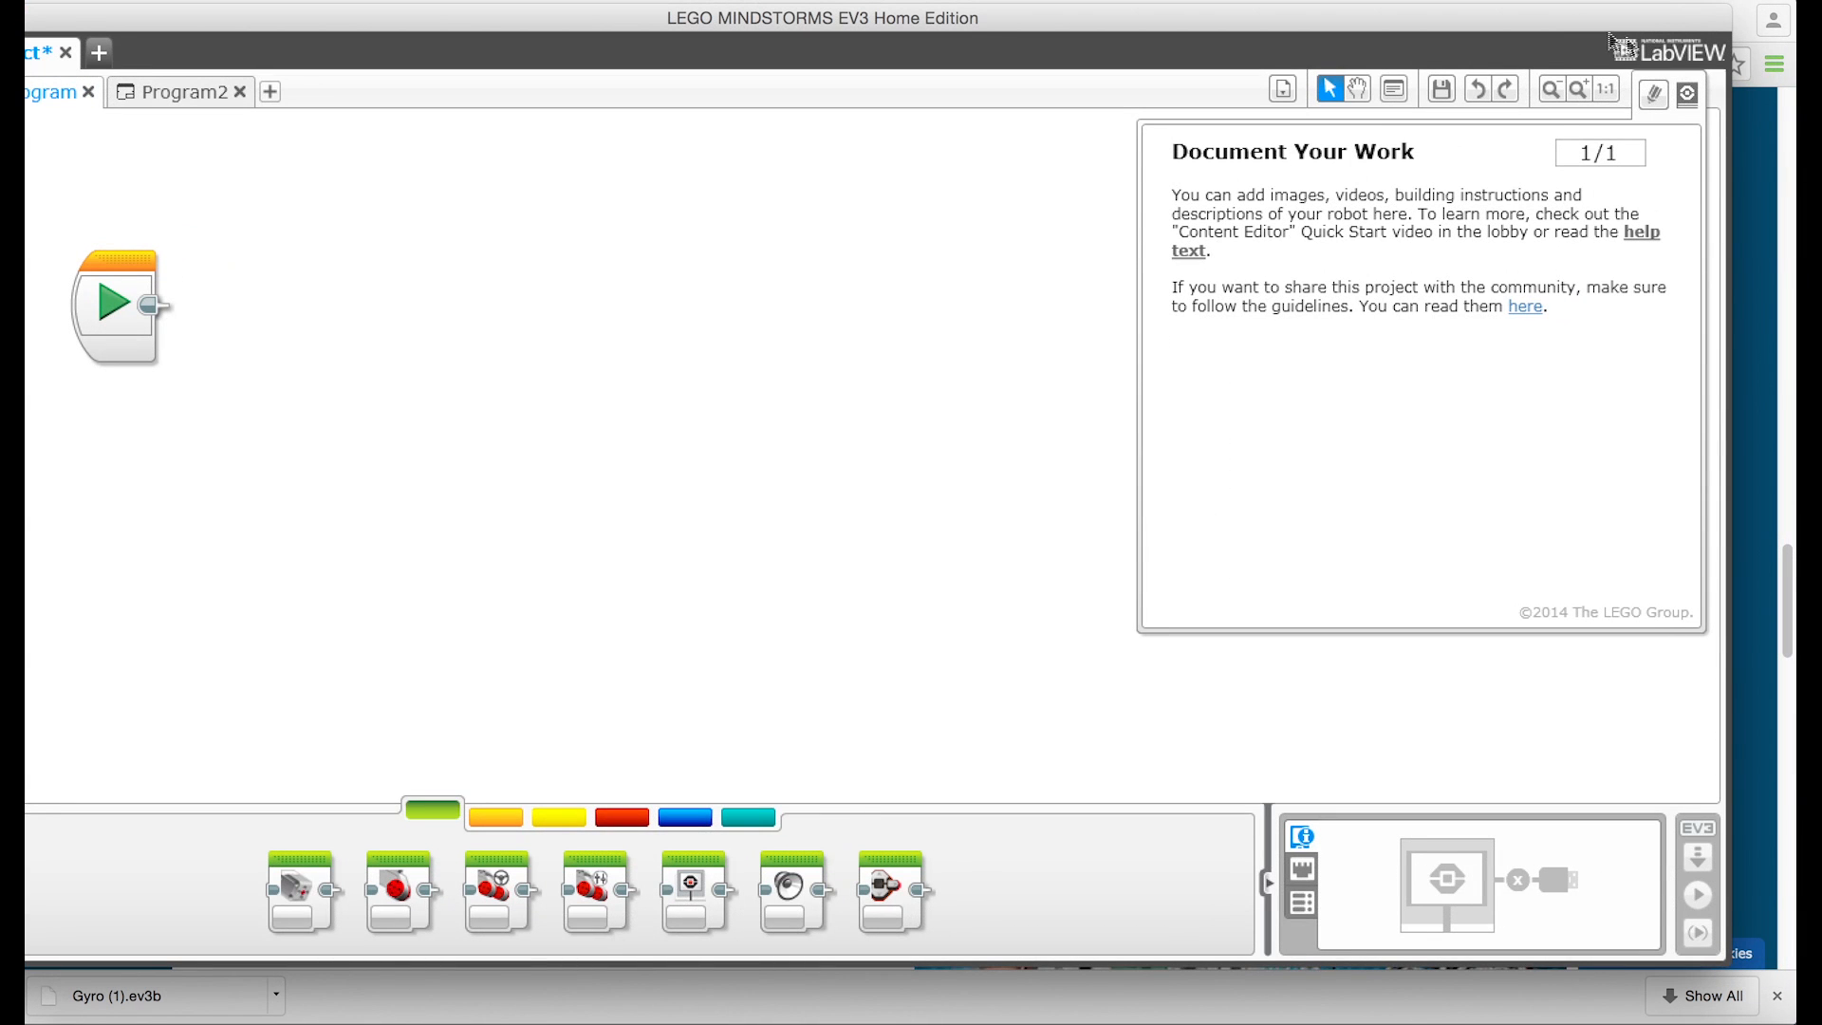
click(1688, 95)
drag(1177, 26, 1276, 21)
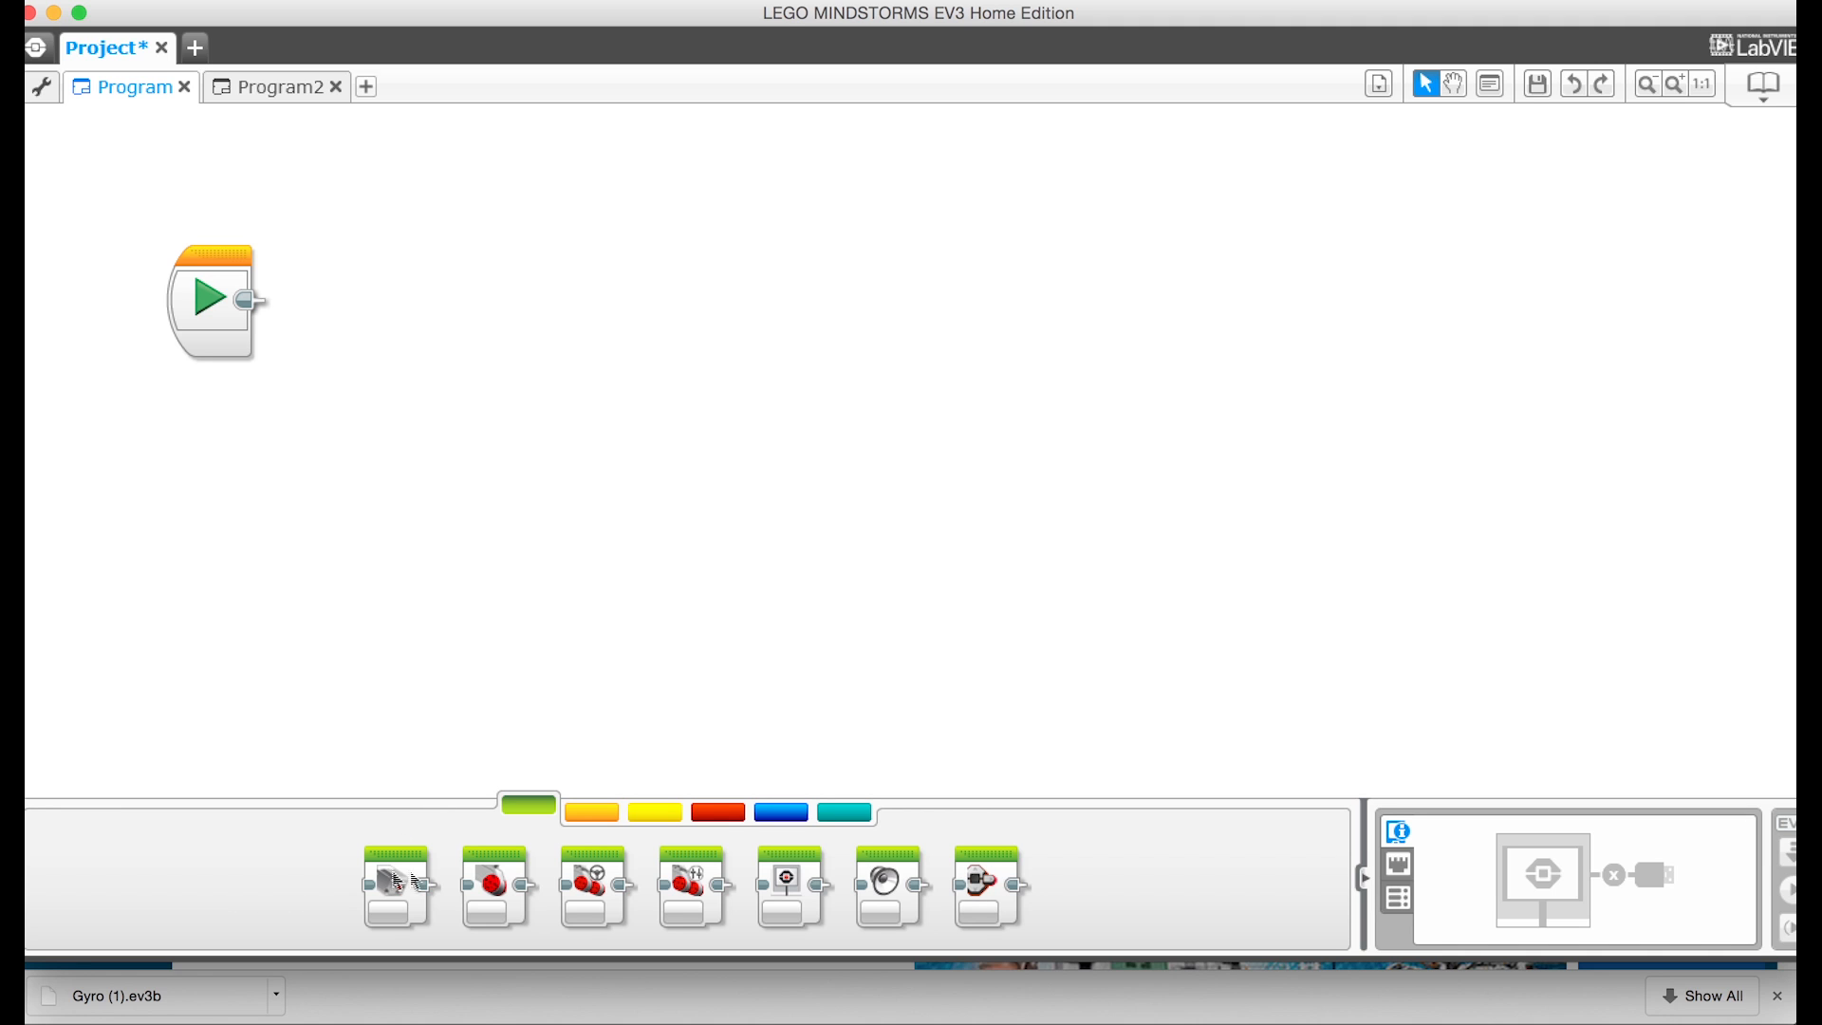
Step: Attach a Sound block and a Brick Status Light block after the Start block, and show the Flow Control and Sensor palettes
drag(888, 909, 330, 293)
mouse_move(987, 892)
mouse_down()
mouse_move(1005, 935)
mouse_move(750, 473)
mouse_move(681, 302)
mouse_move(541, 313)
mouse_up()
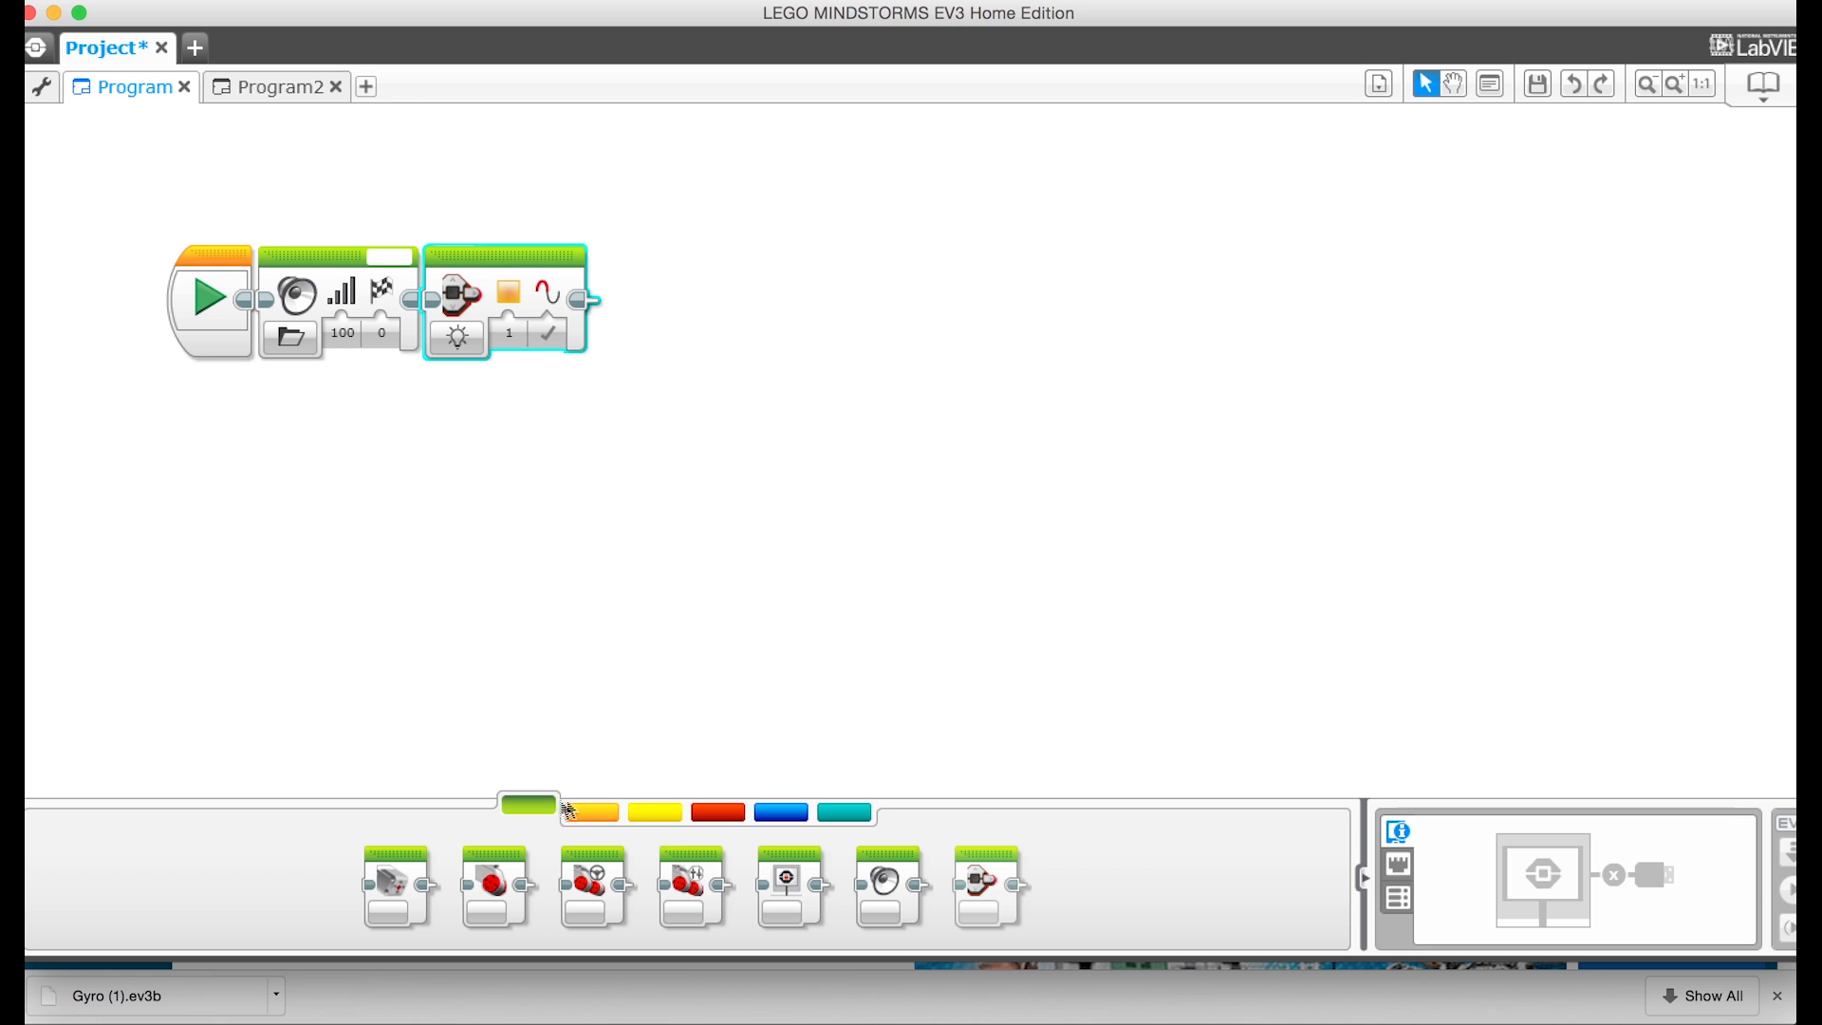
click(594, 812)
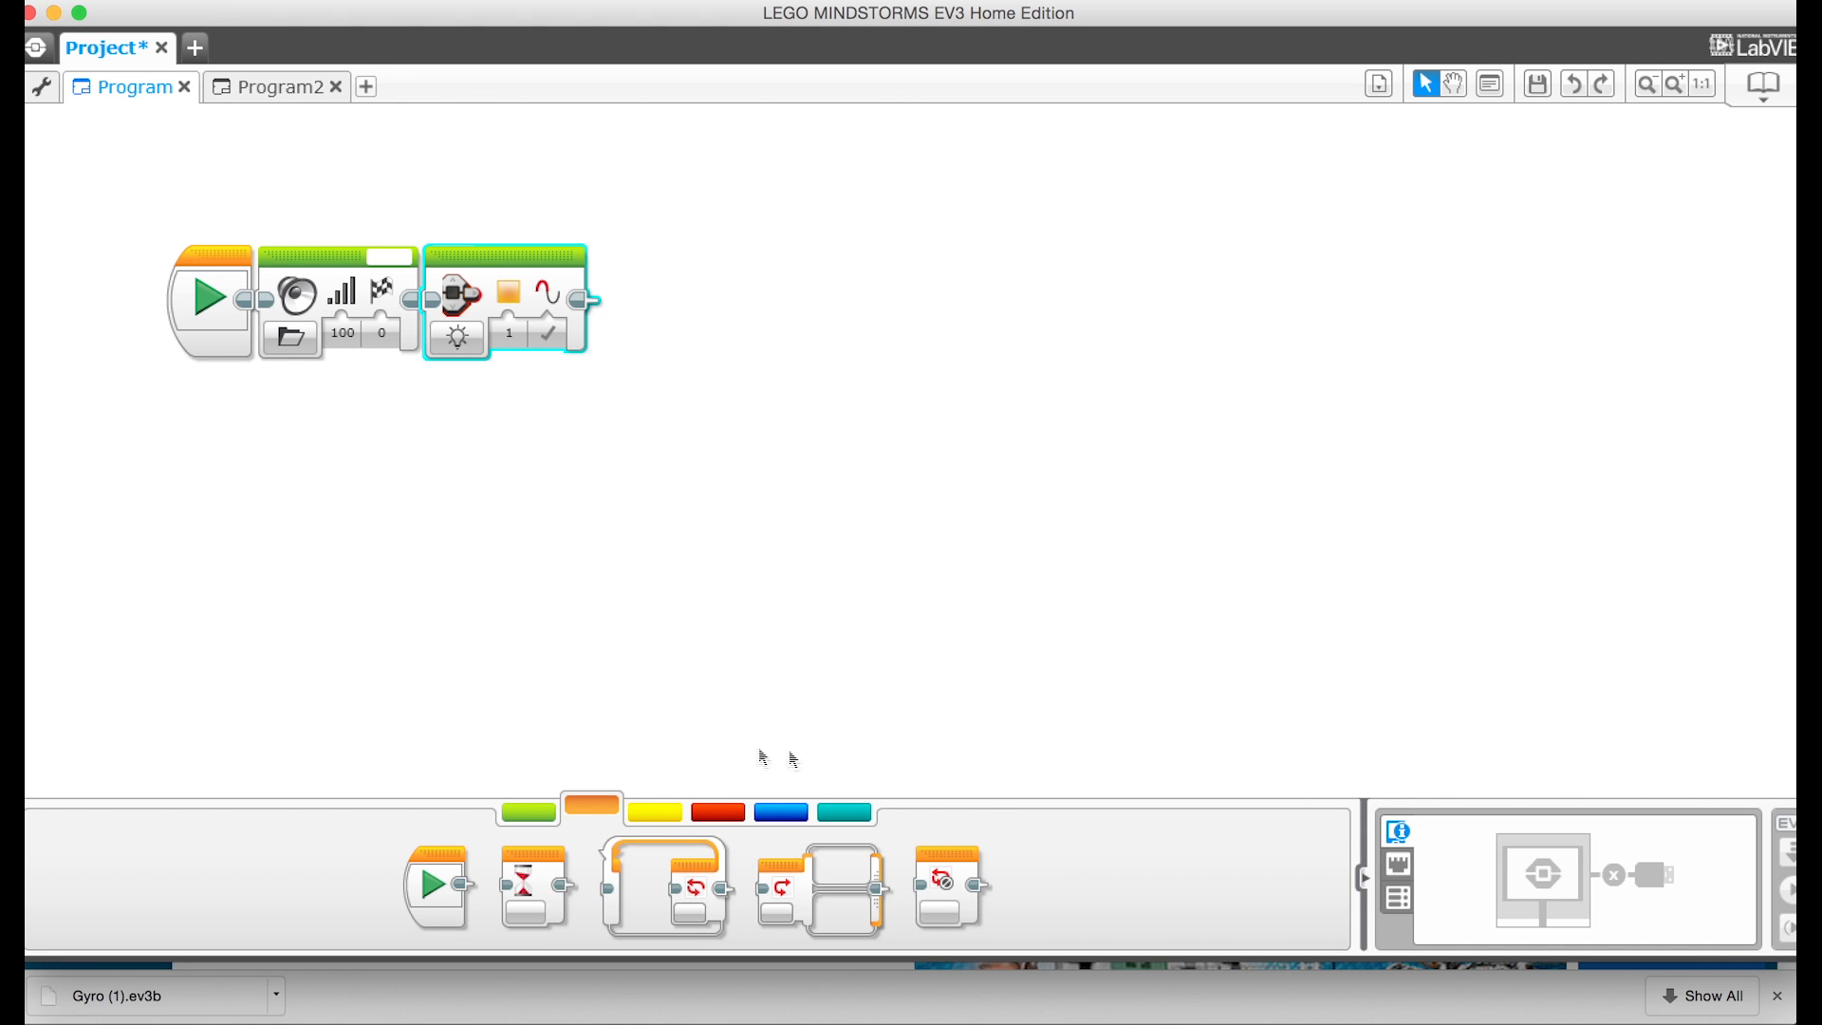
click(653, 810)
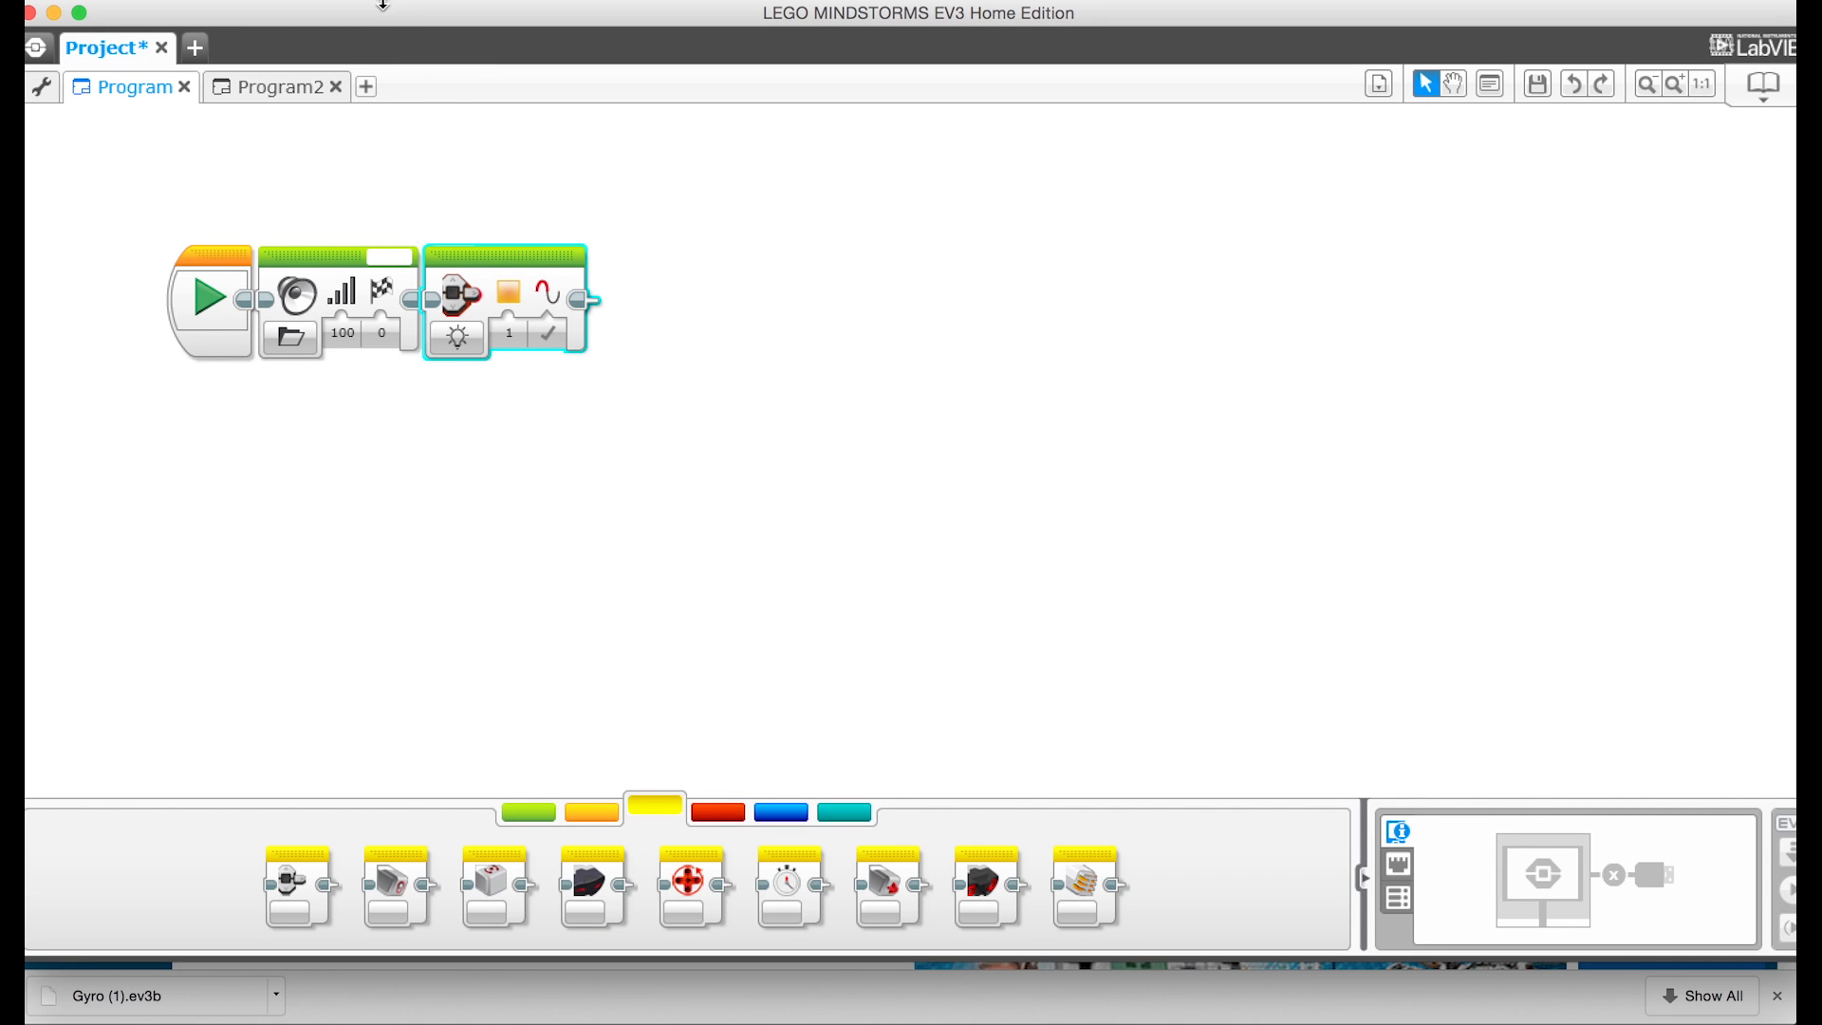
Step: Load Gyro.ev3b from the Downloads folder for block import, and close the import dialog without importing it
click(432, 0)
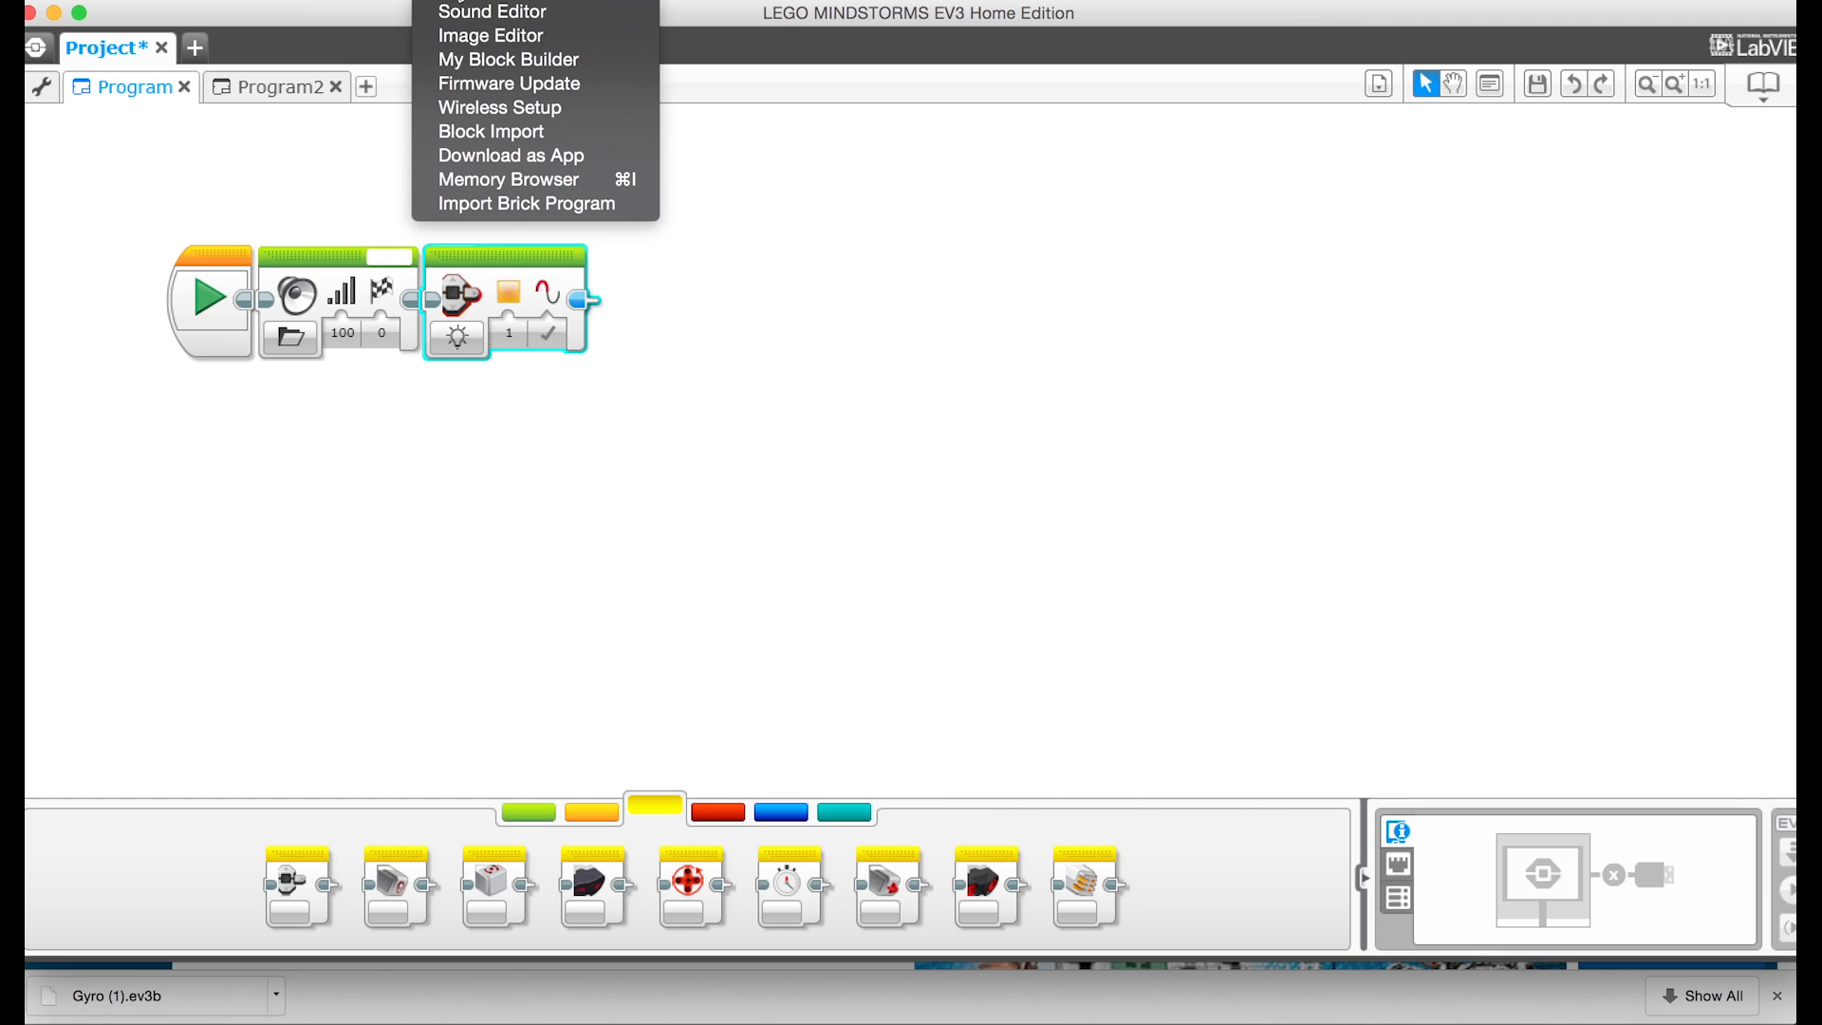
click(513, 138)
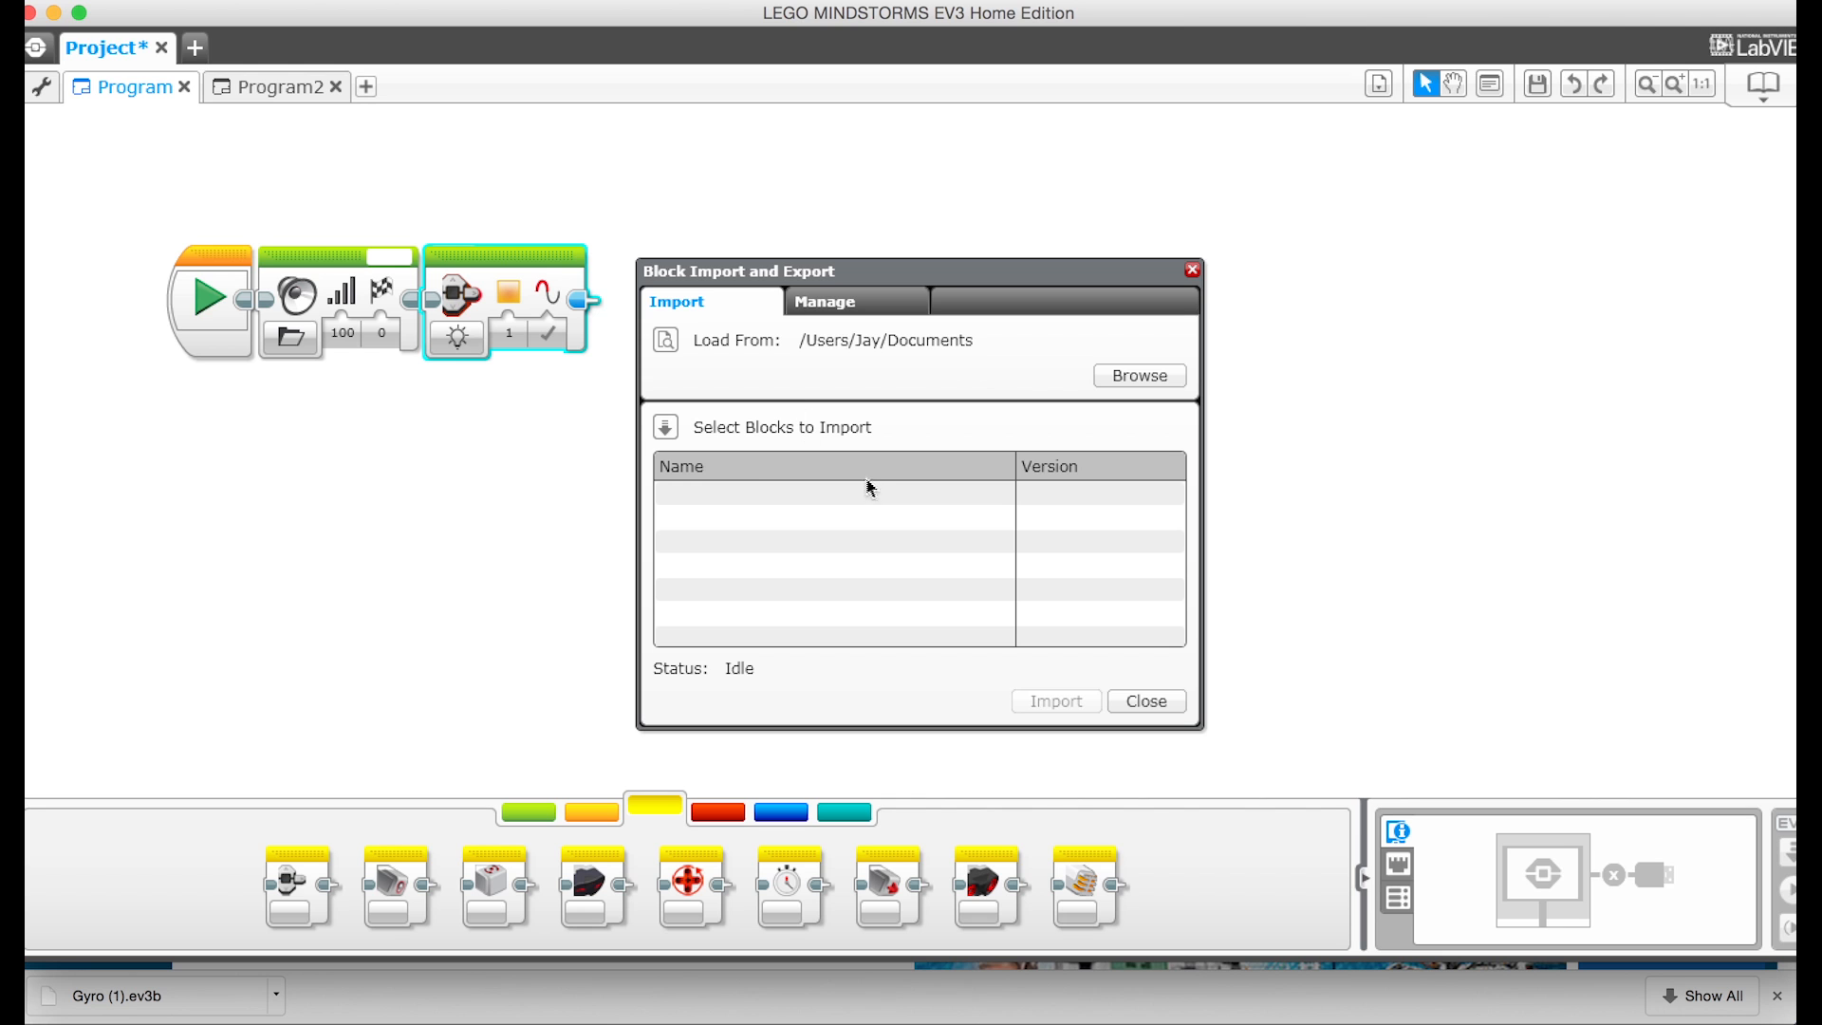
click(1121, 381)
scroll(800, 448, down, 20)
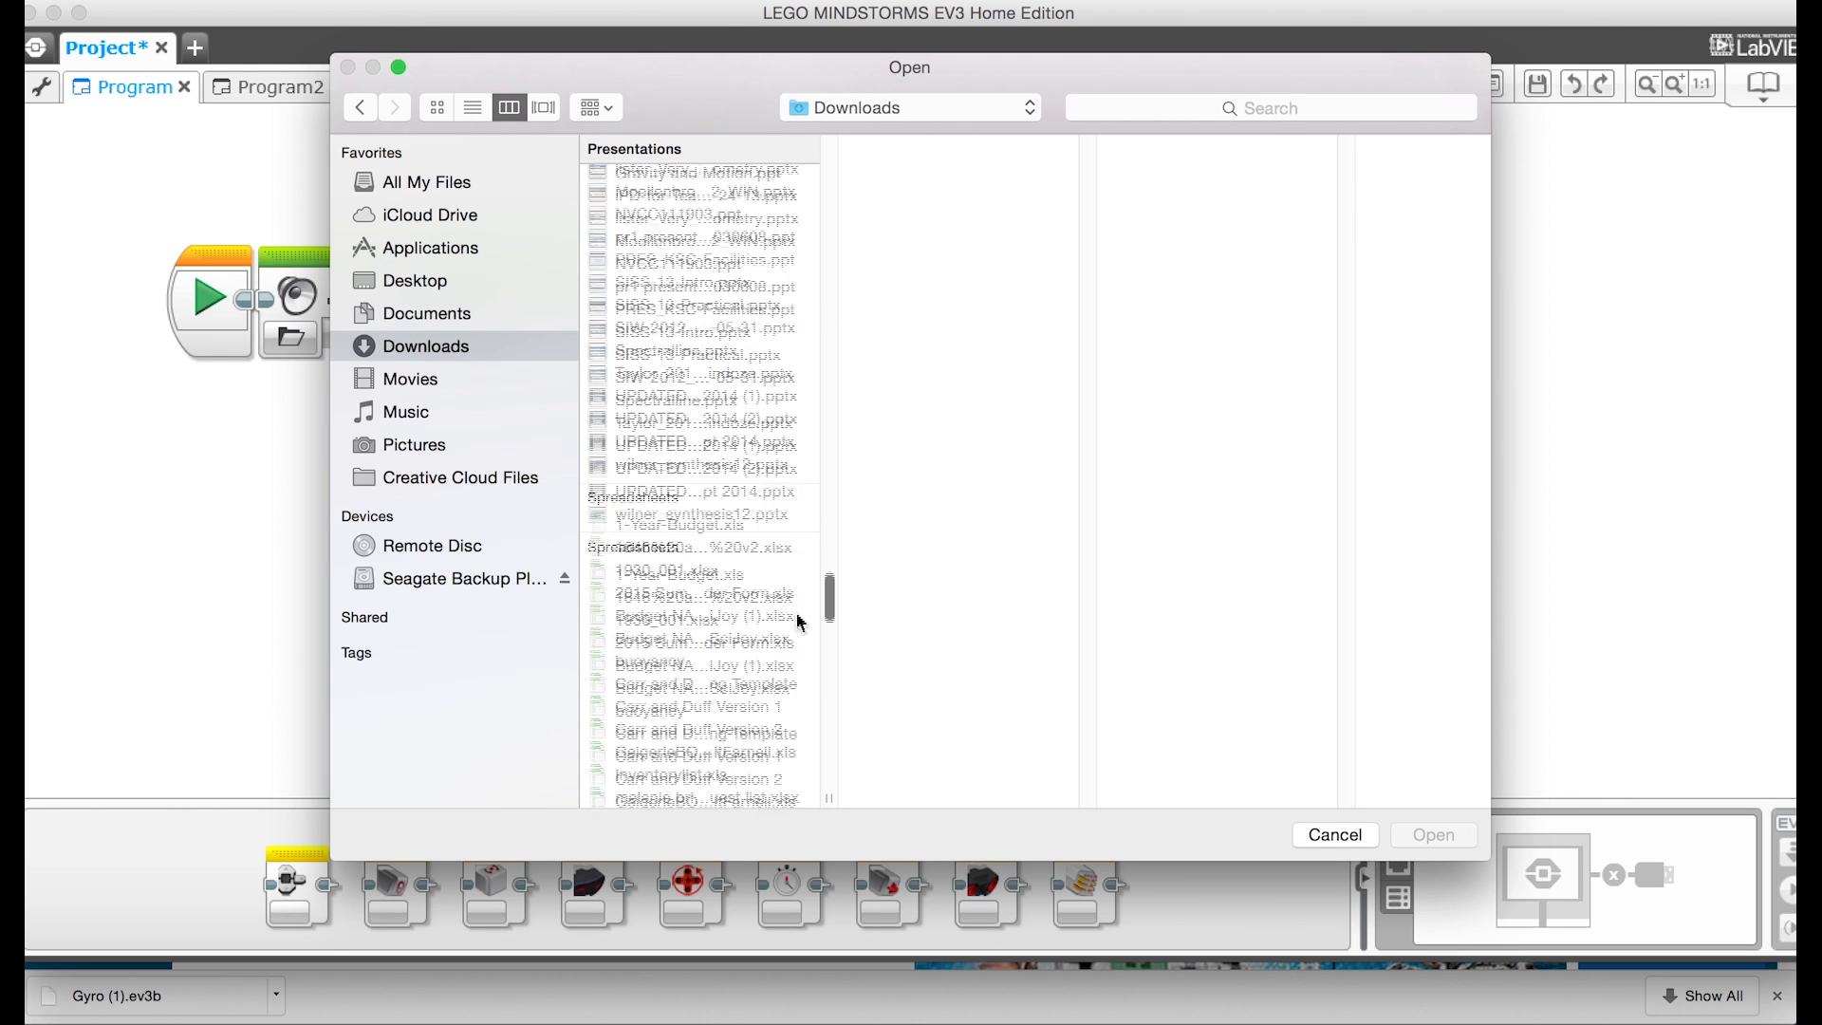
scroll(805, 708, down, 8)
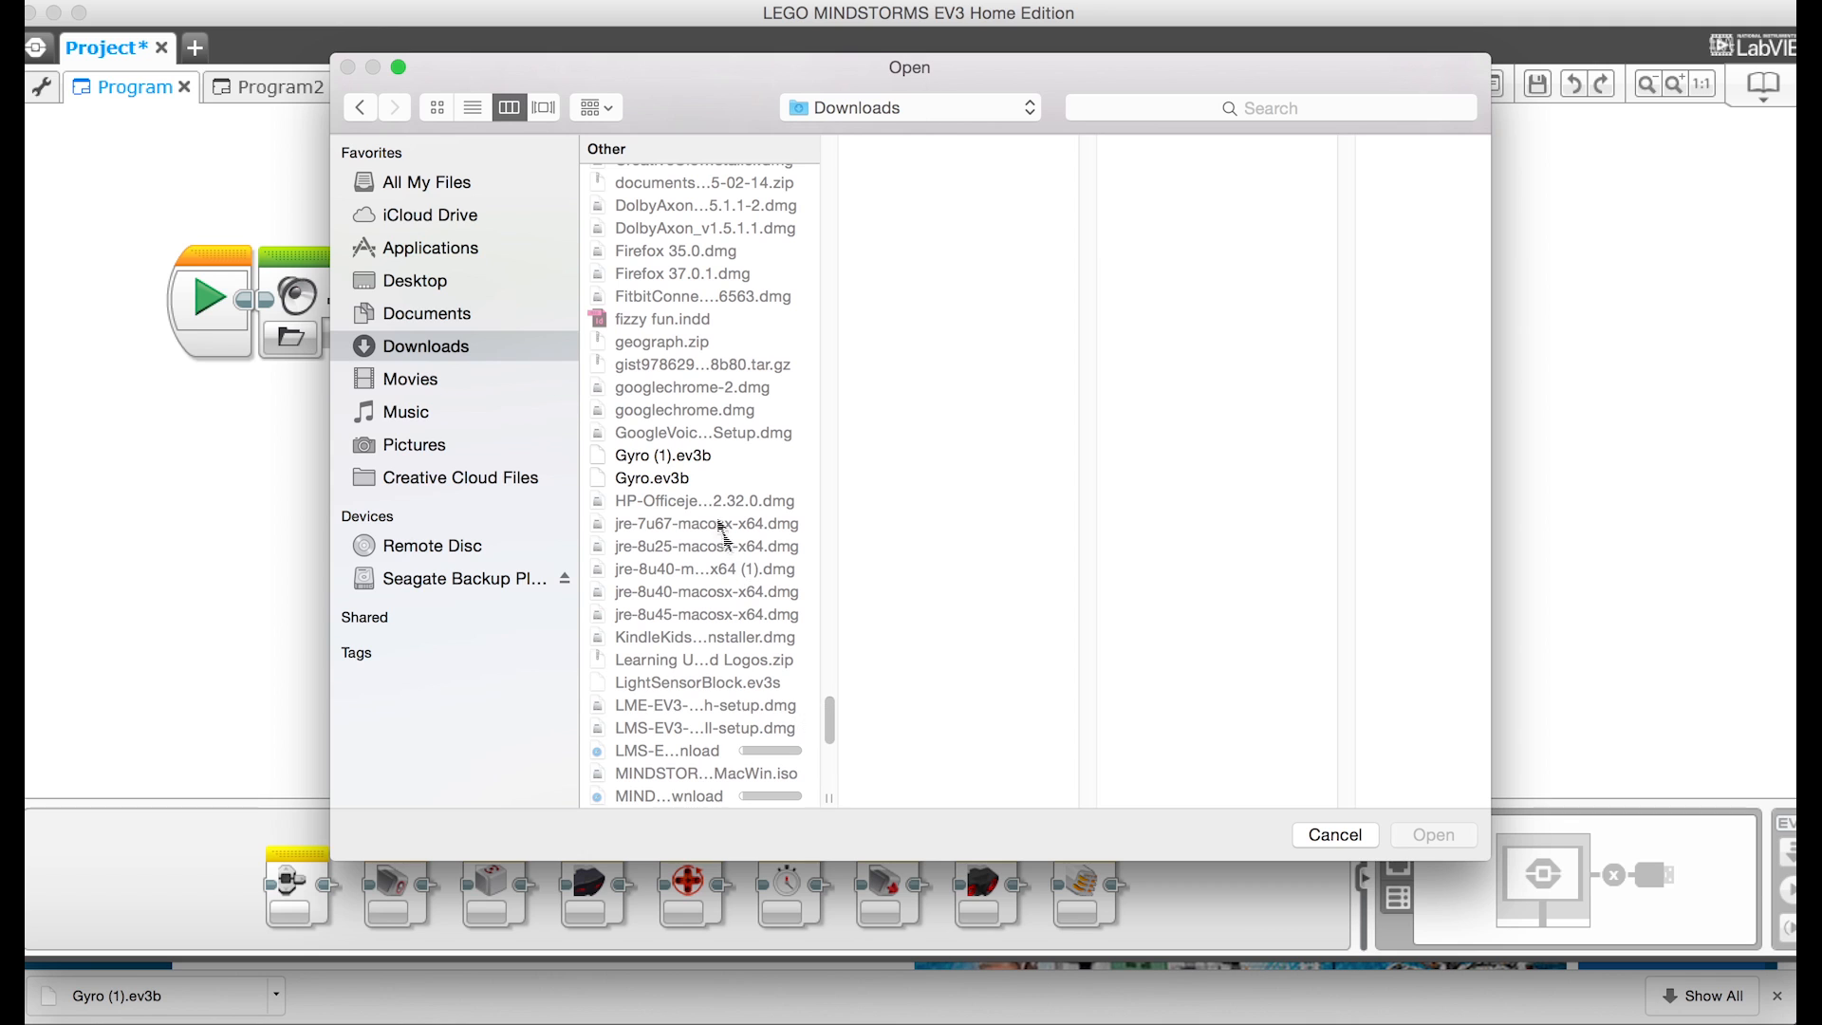
click(666, 482)
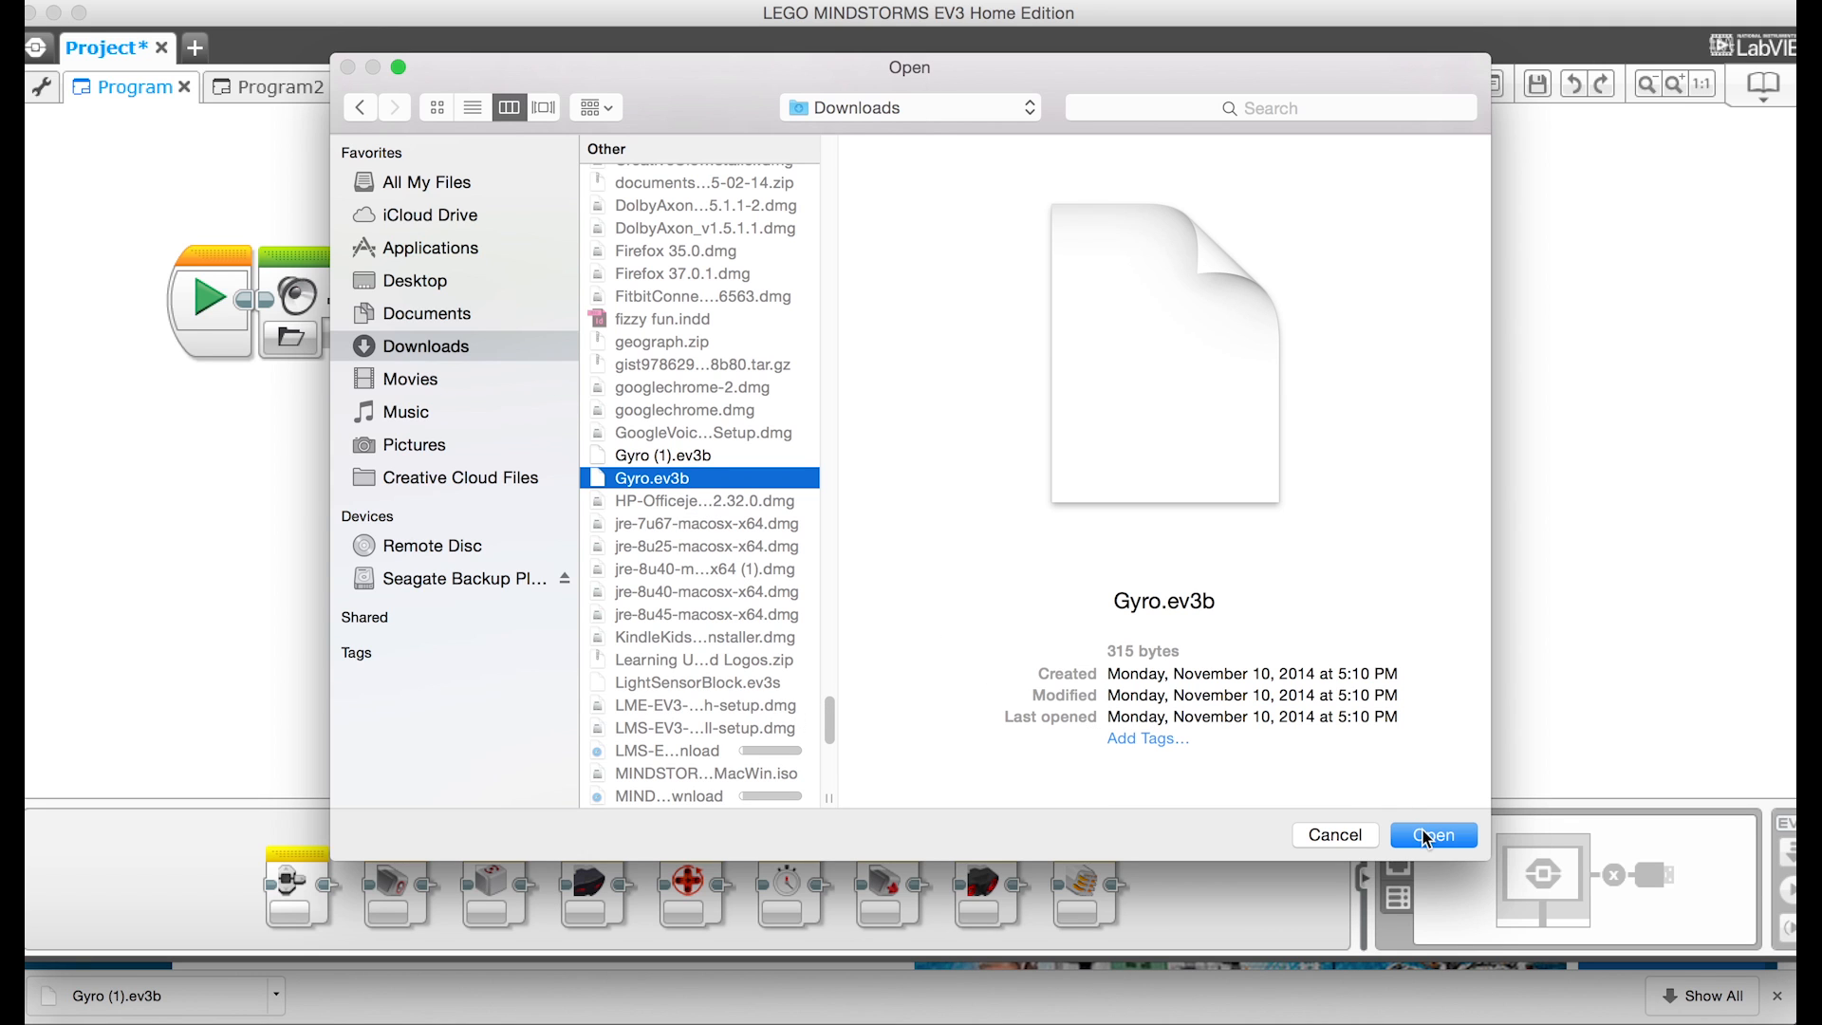
click(1426, 837)
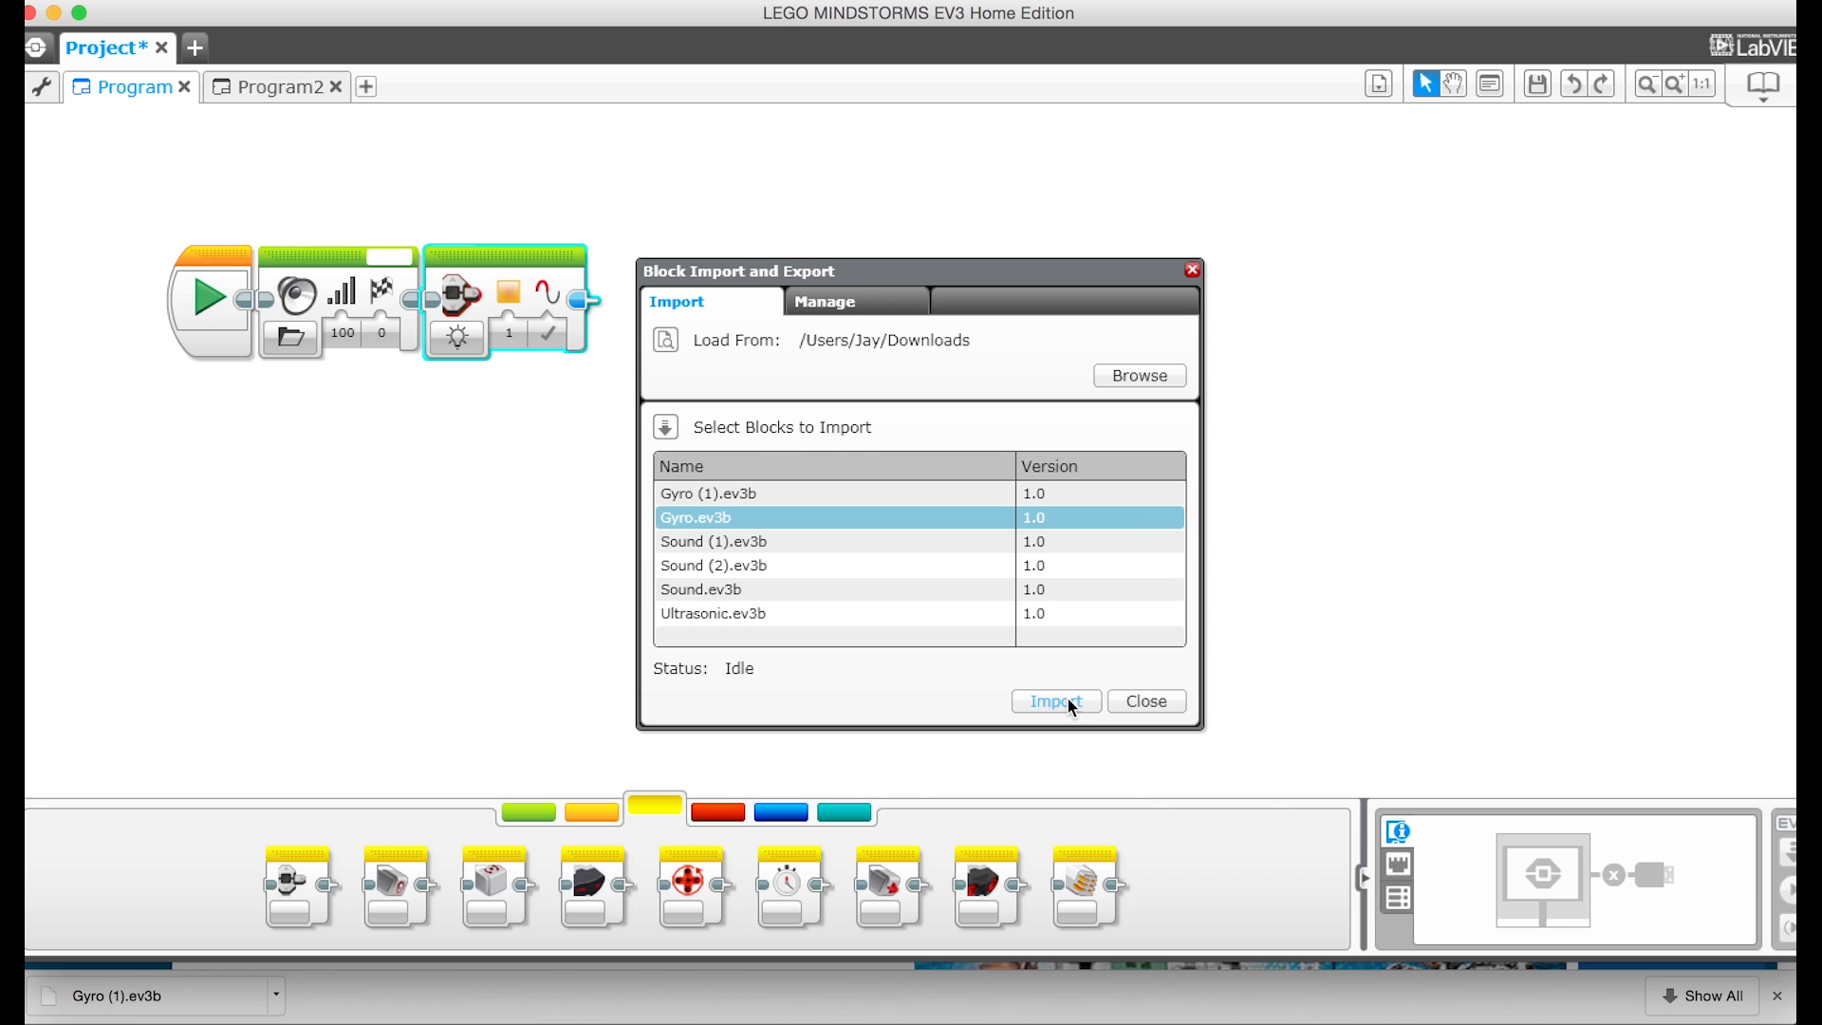
click(1191, 271)
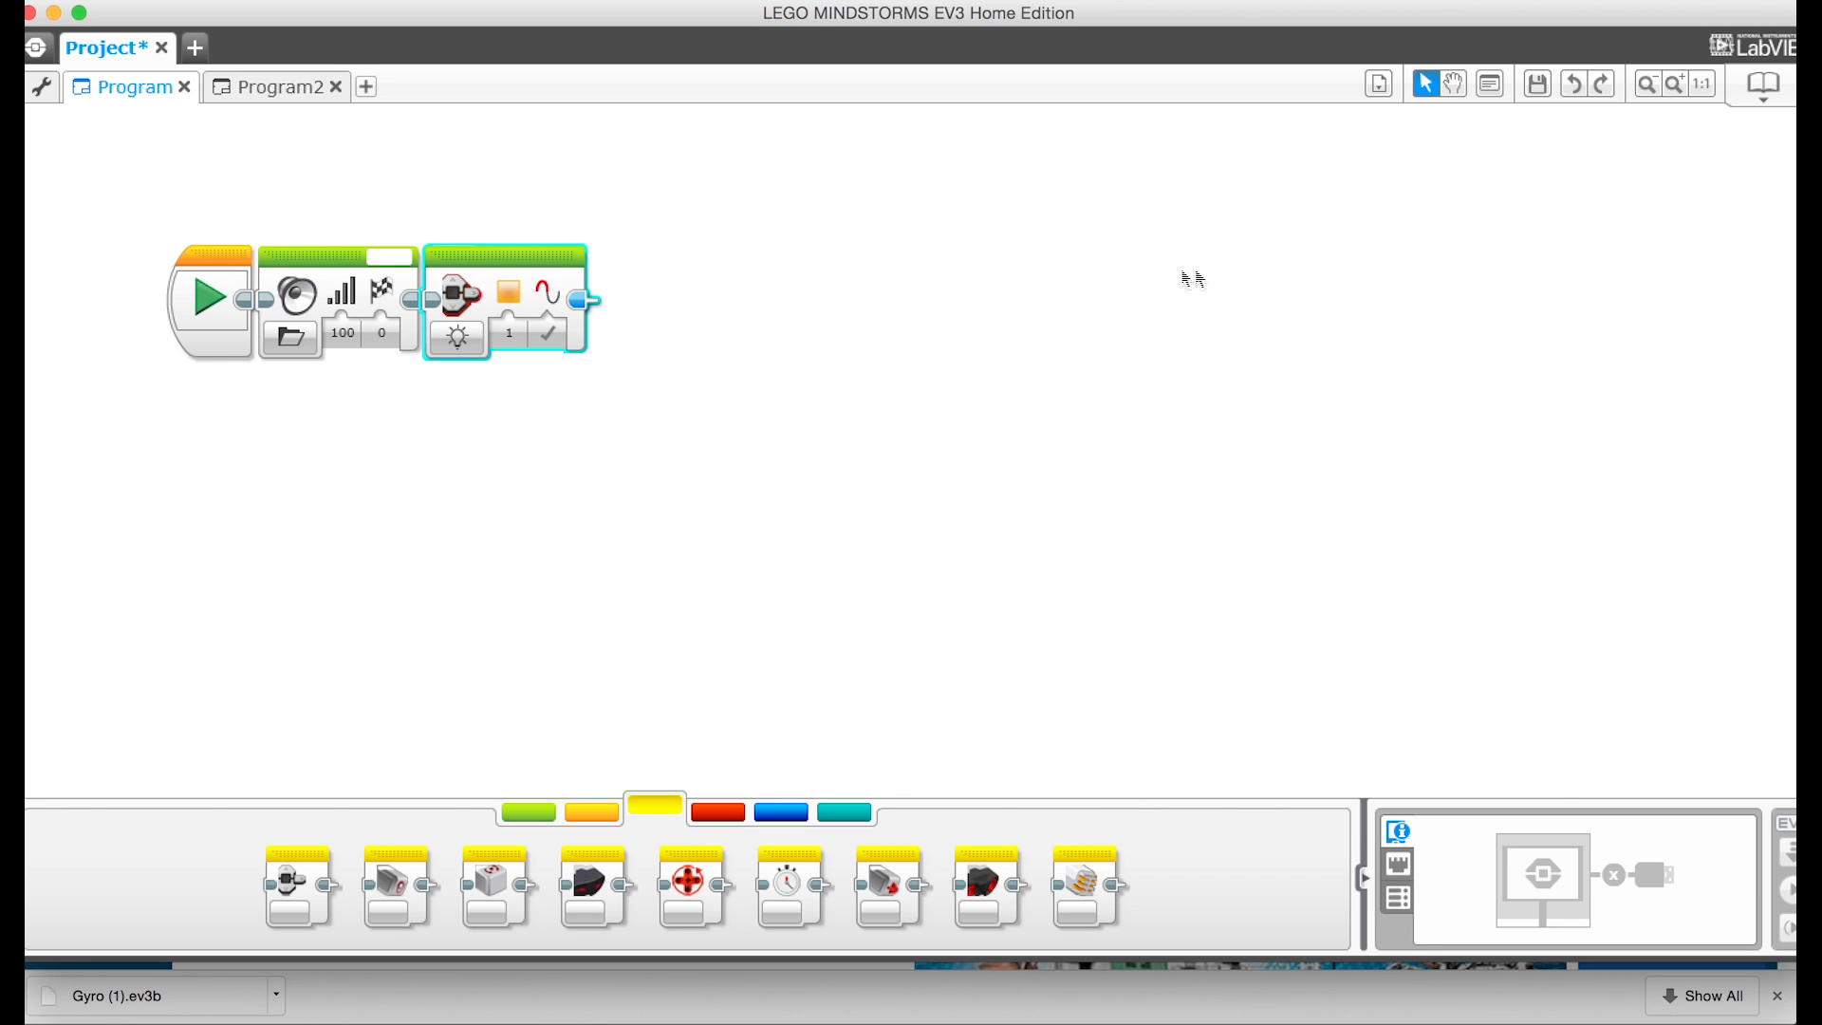
Step: Examine the red Data Operations, blue Advanced, green Action, orange Flow Control and yellow Sensor programming block palettes
click(730, 812)
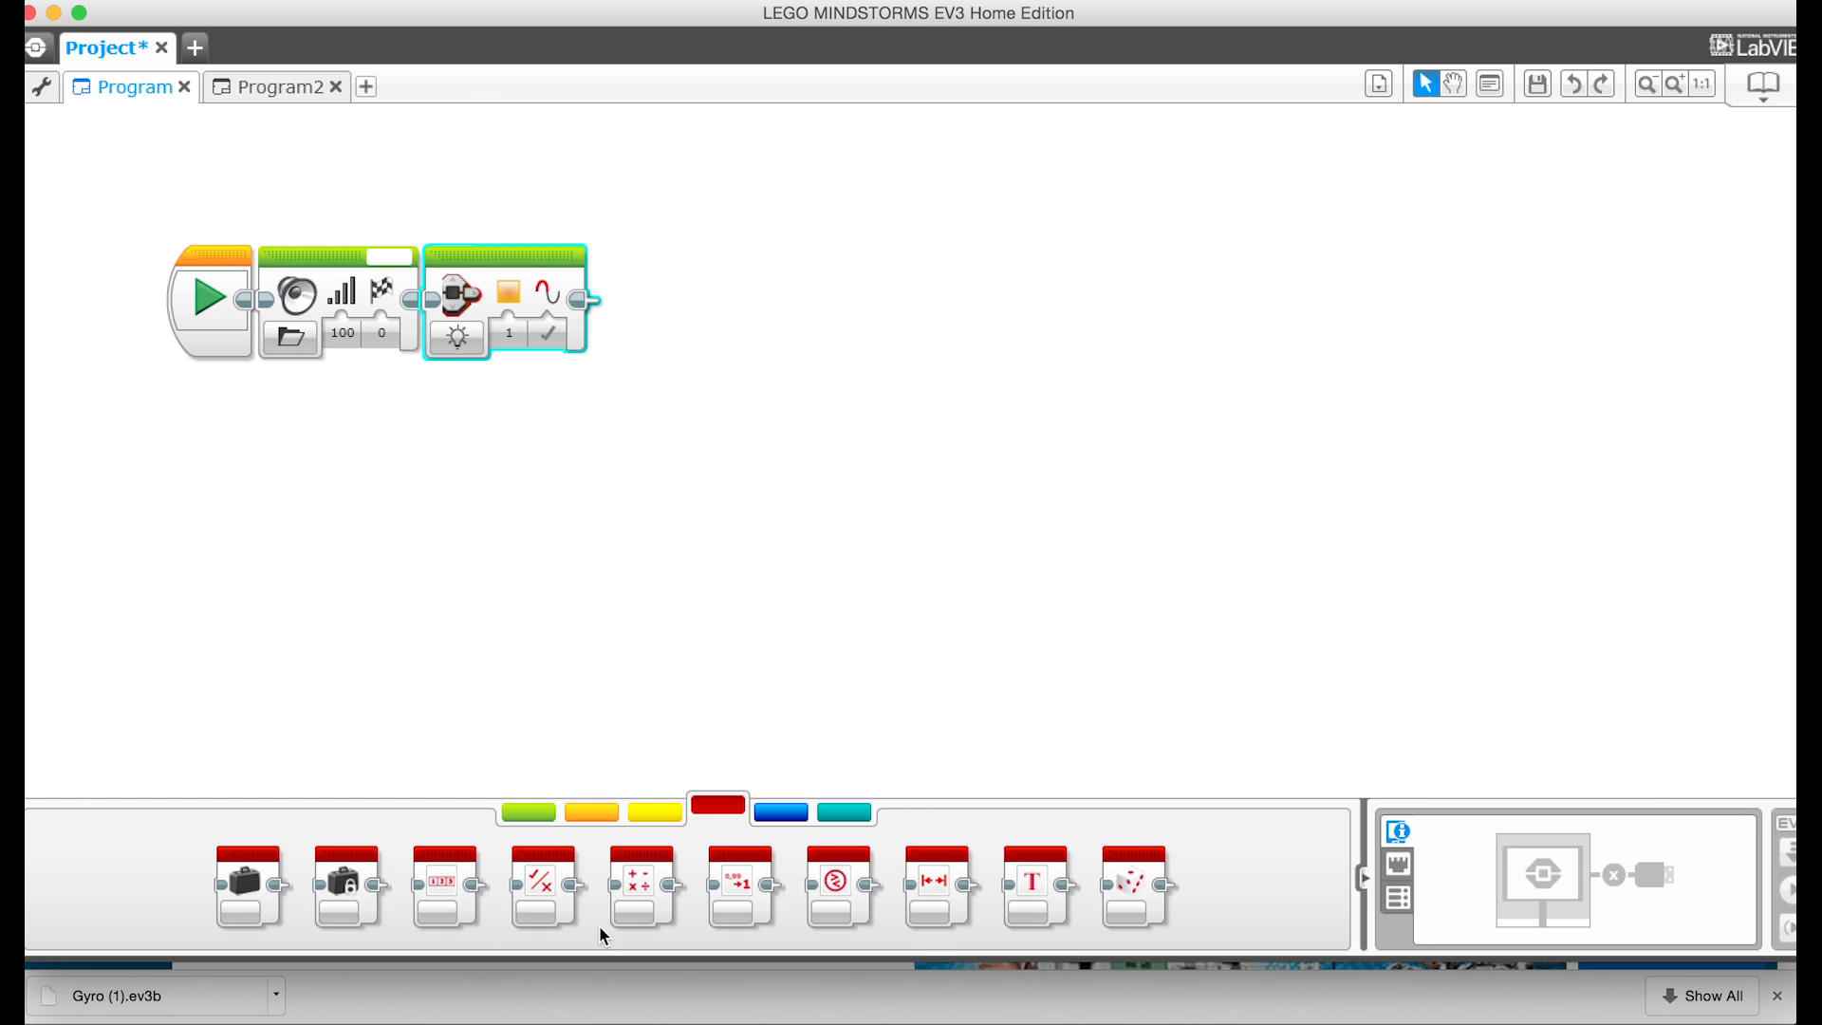
click(784, 808)
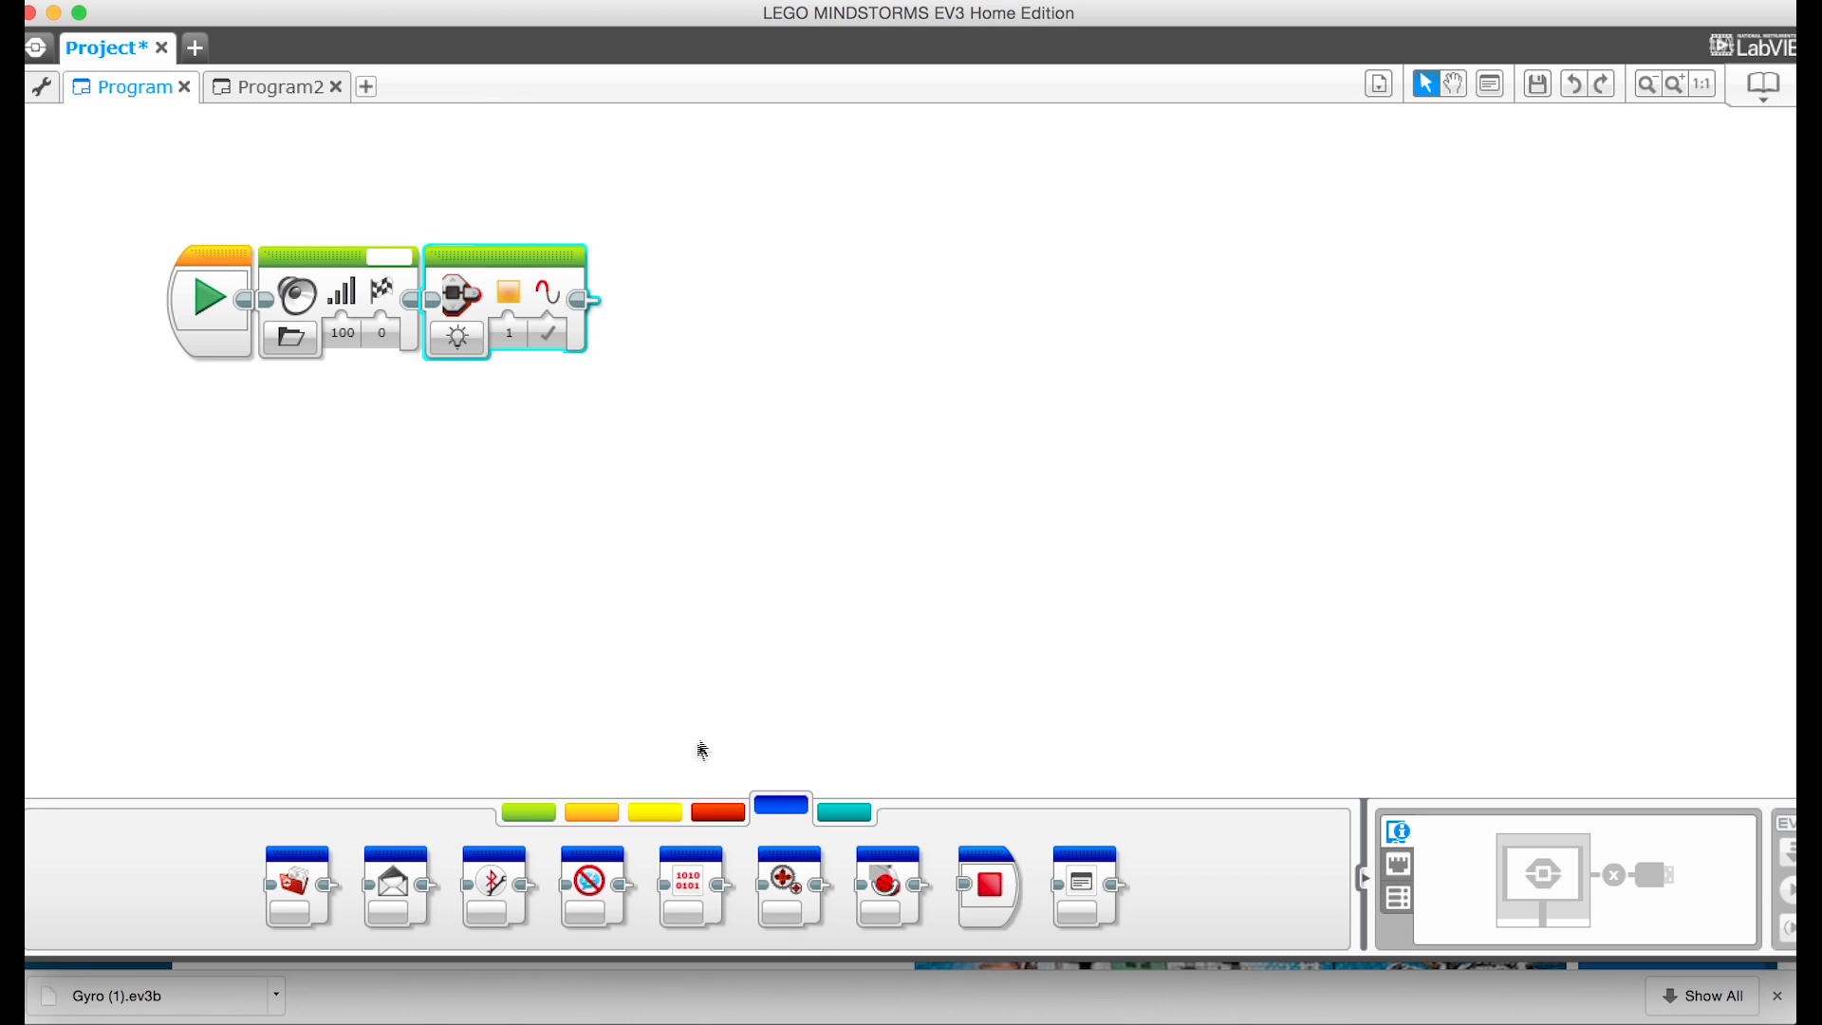
click(726, 815)
click(784, 811)
click(530, 814)
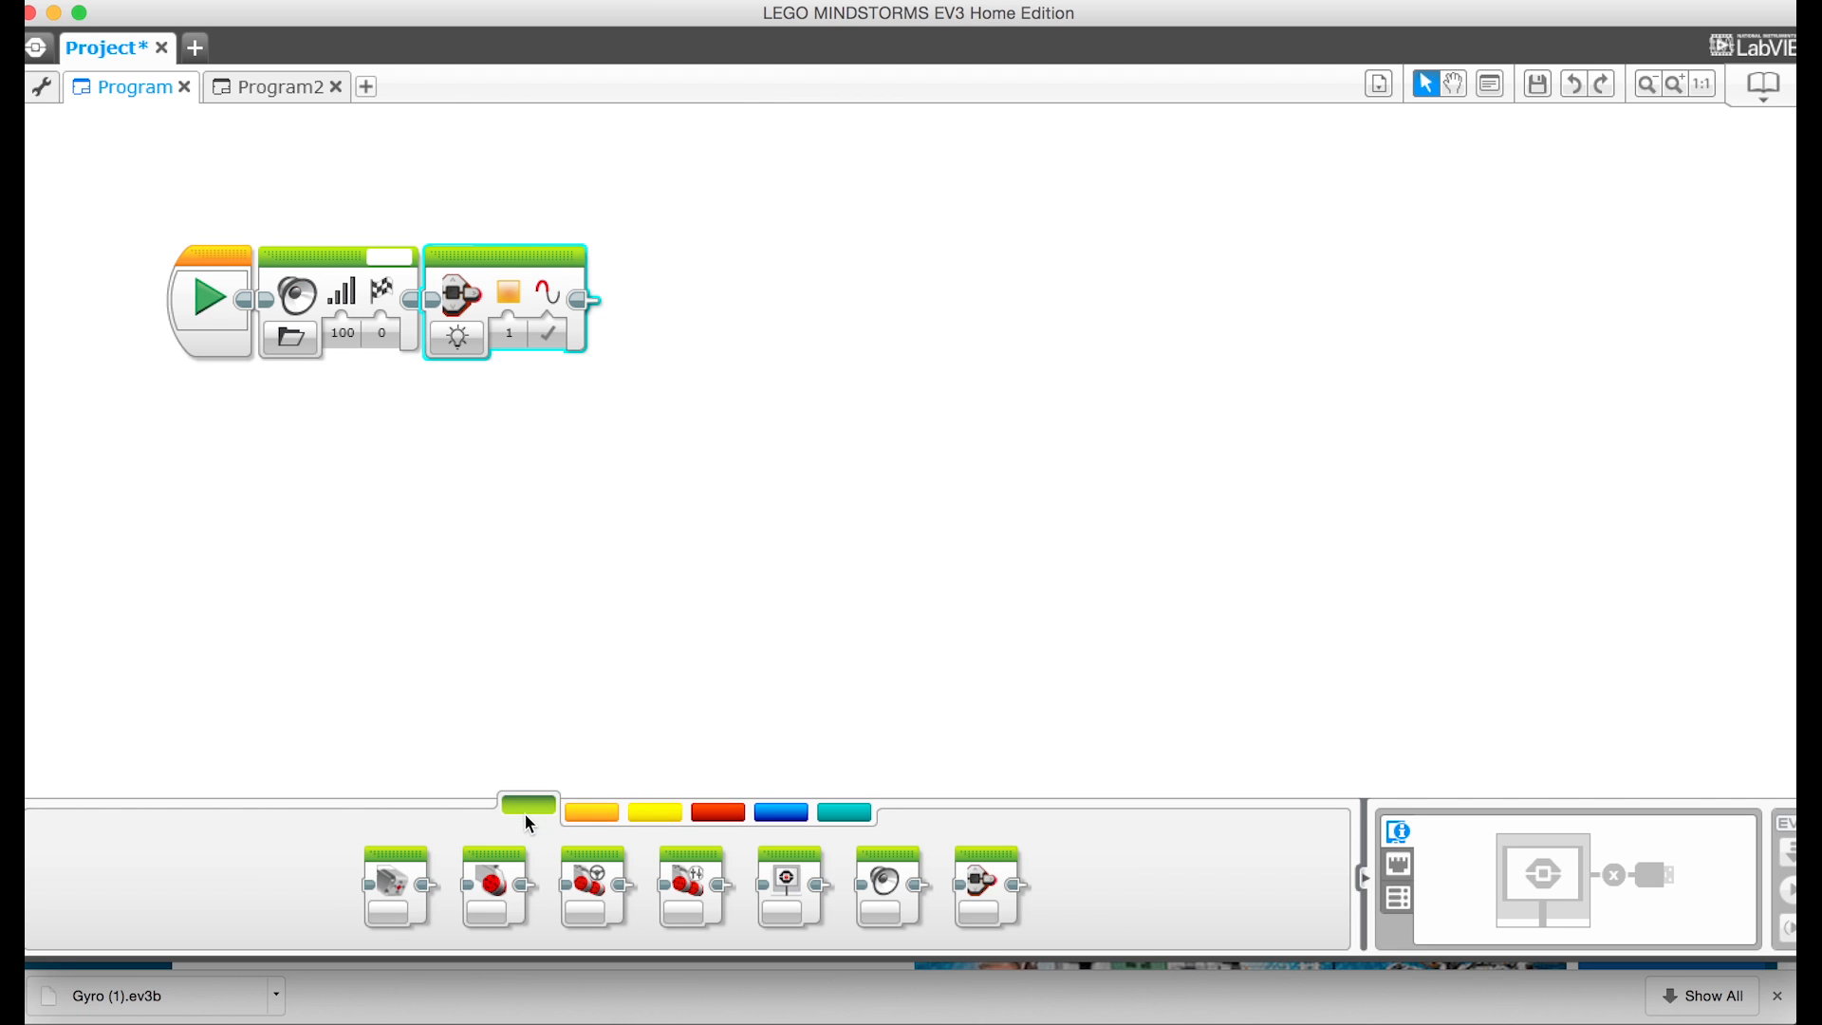
click(590, 816)
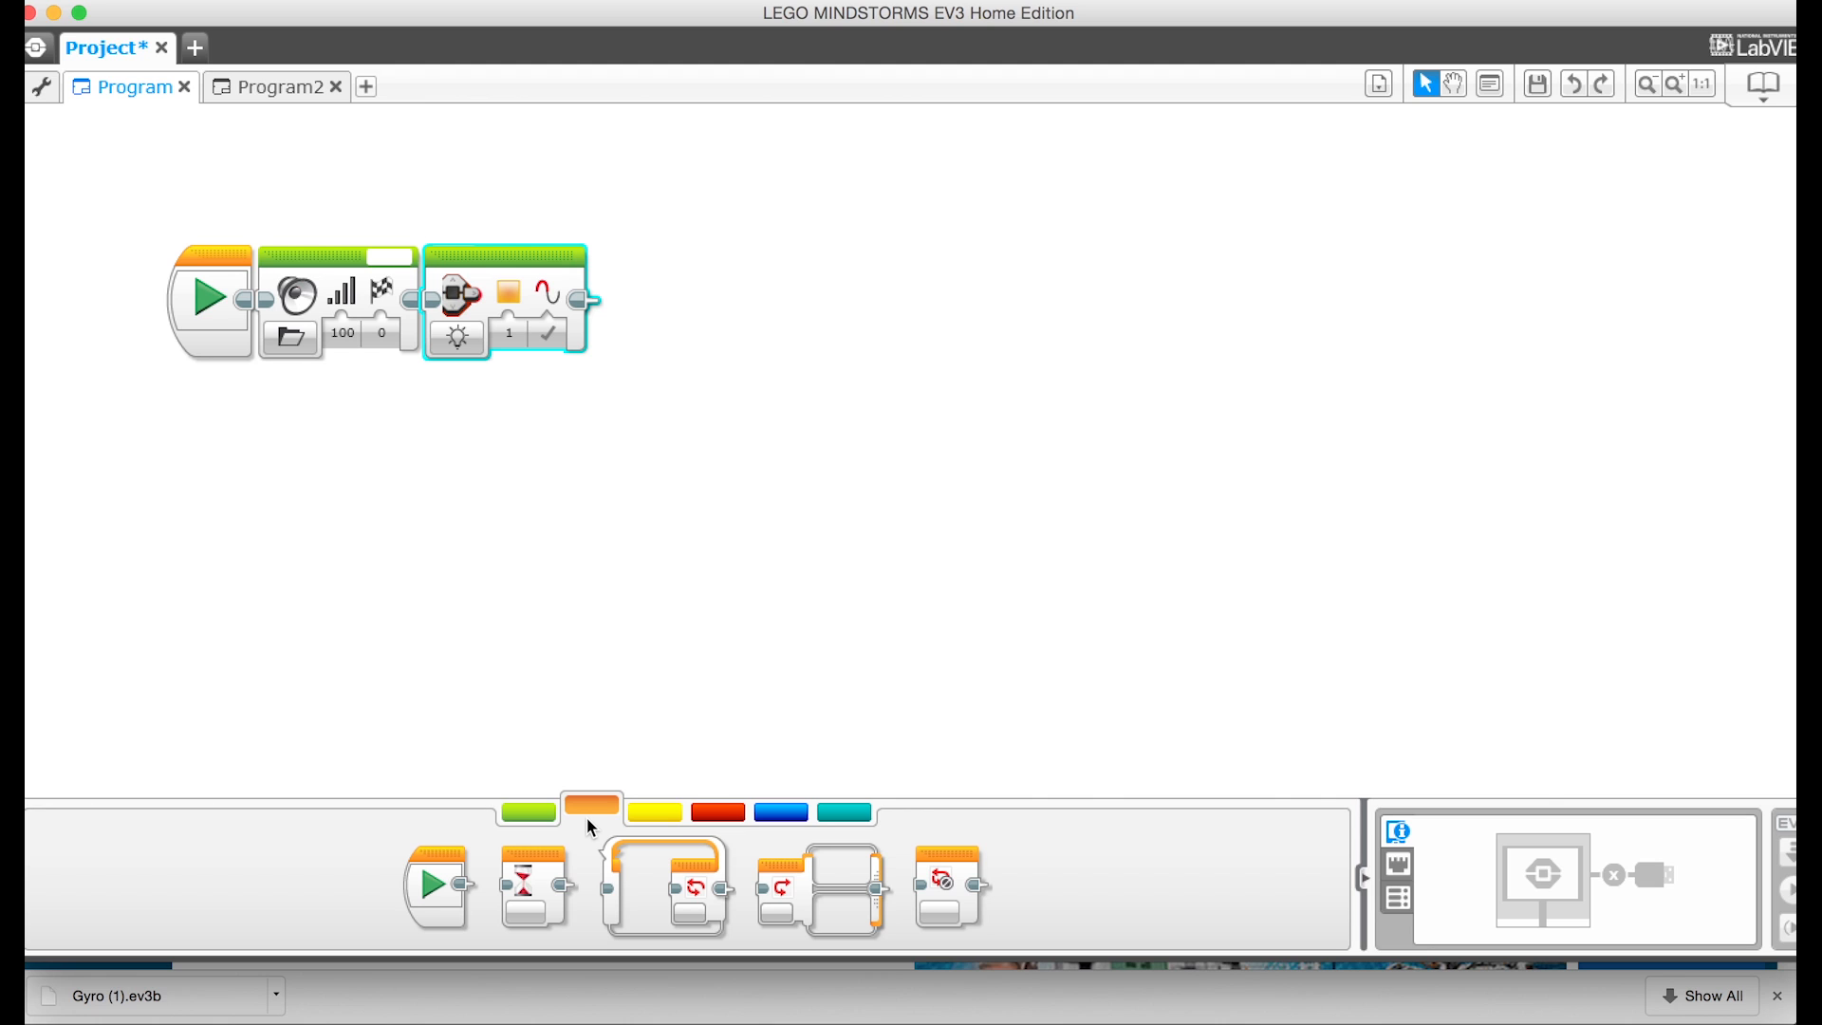
click(659, 816)
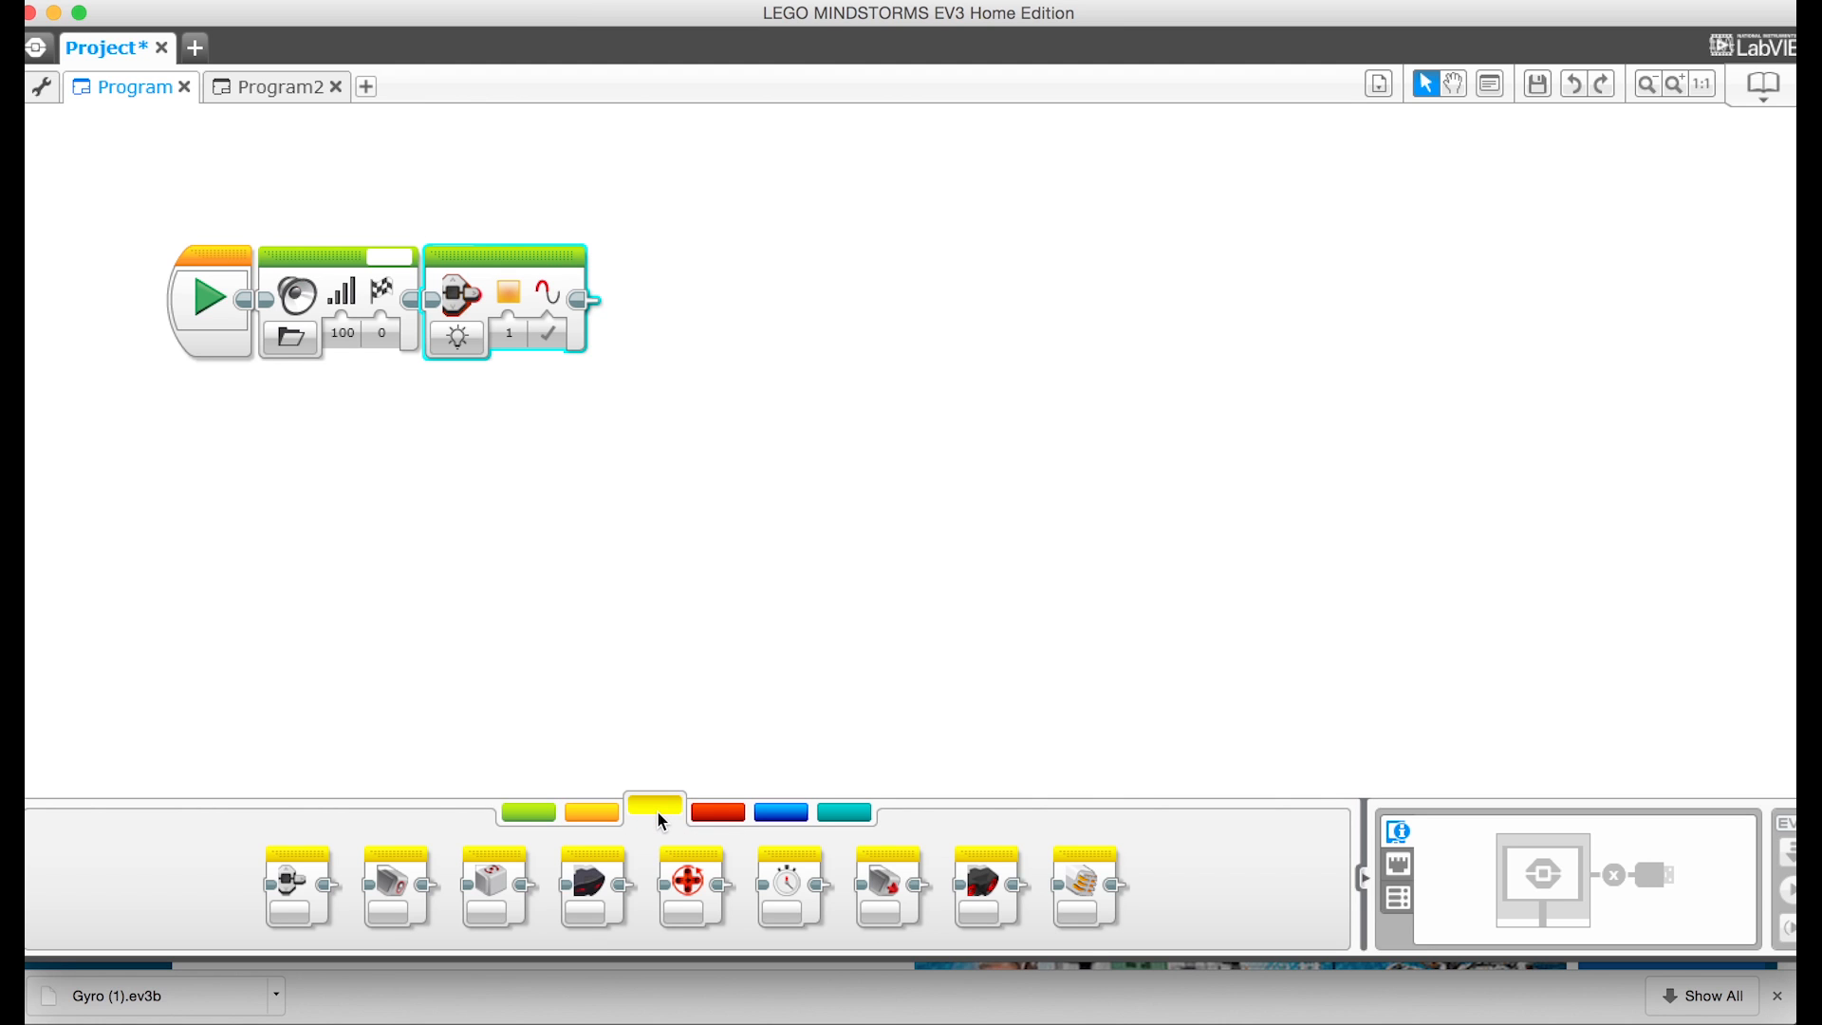